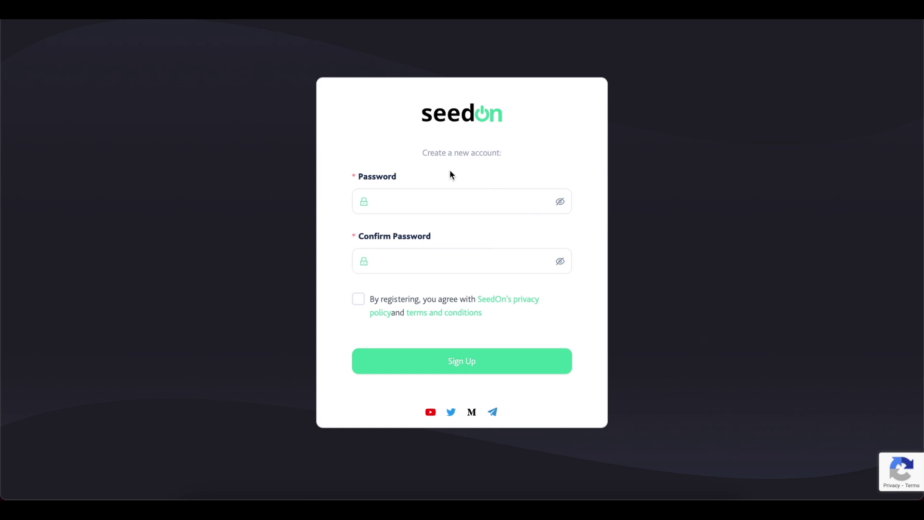
Replace the too-short password with a 14-character one, confirm it, and tick the terms agreement.
left_click(446, 203)
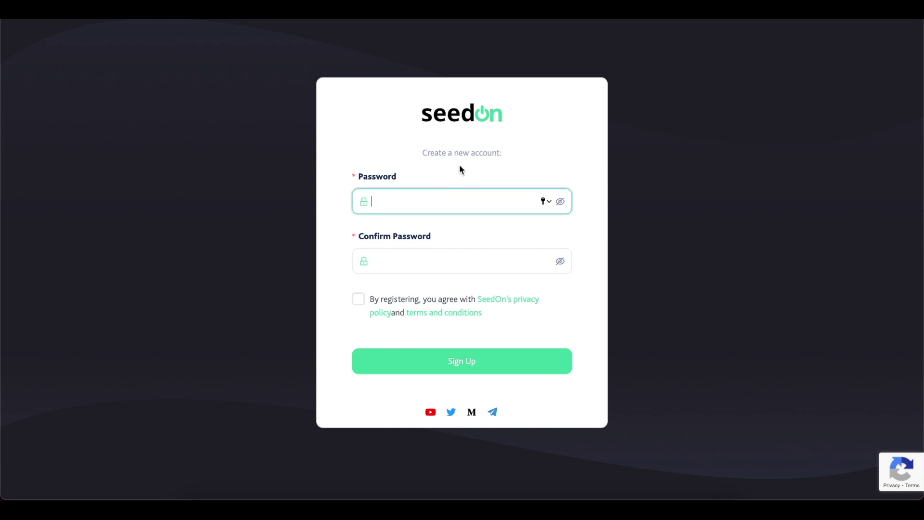
type("••")
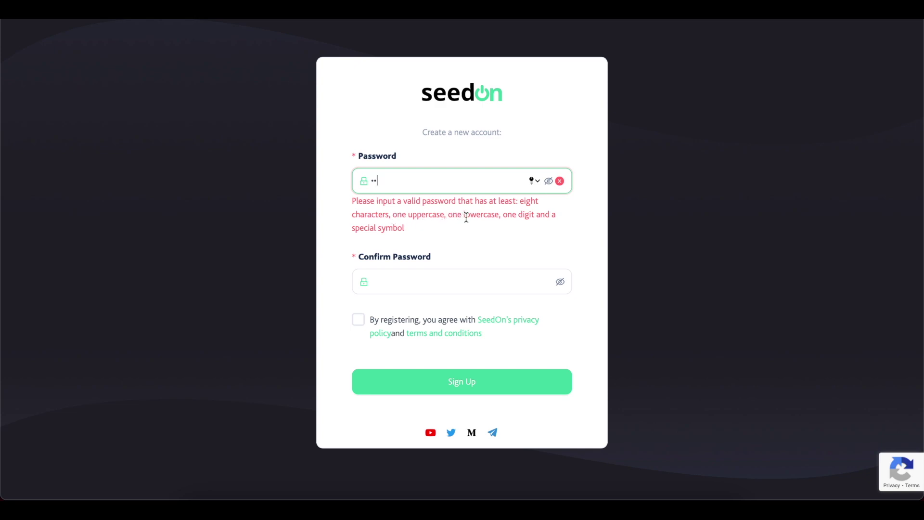
double_click(455, 181)
type("••••••••••••••")
key("Tab")
type("••••••••••••••")
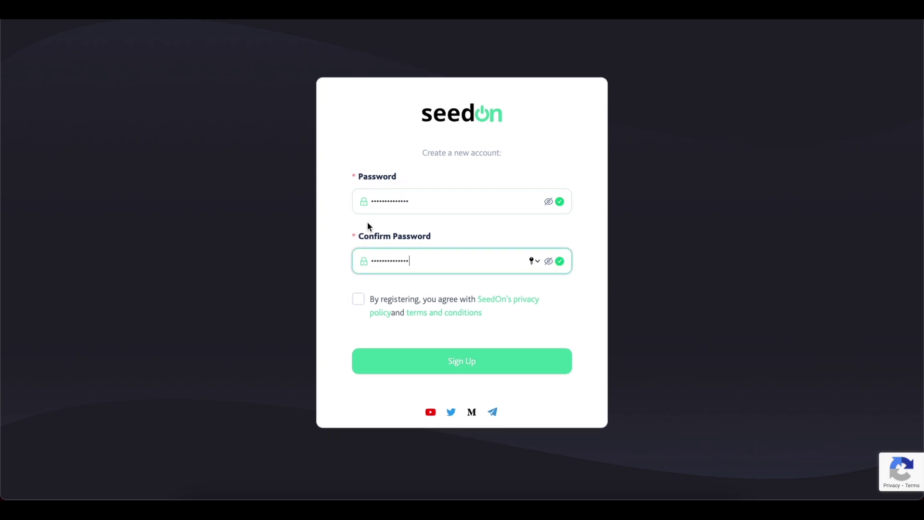
left_click(358, 302)
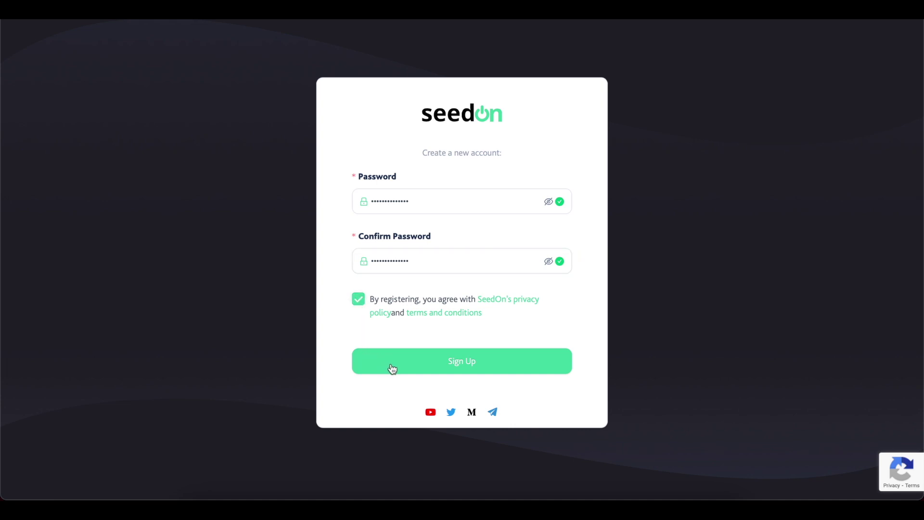
Submit the sign-up, save the password, then sign in with the account email and saved password.
left_click(402, 369)
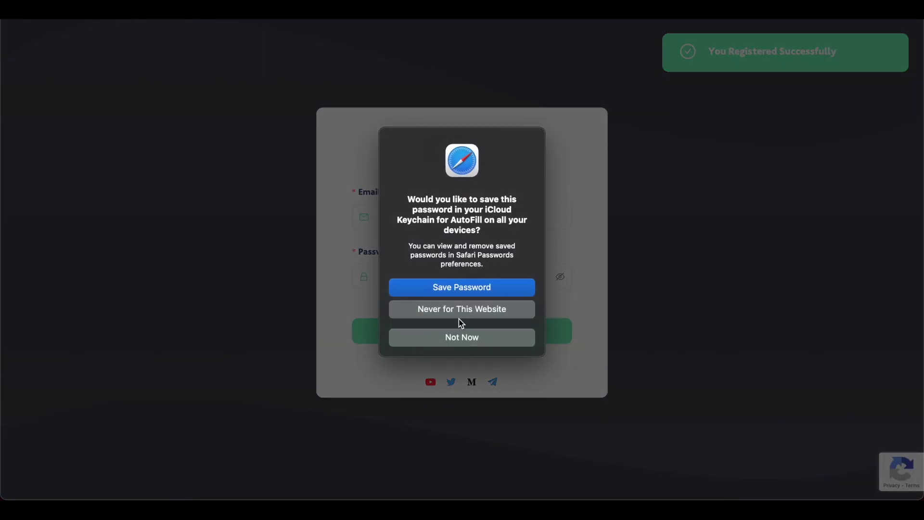
left_click(476, 288)
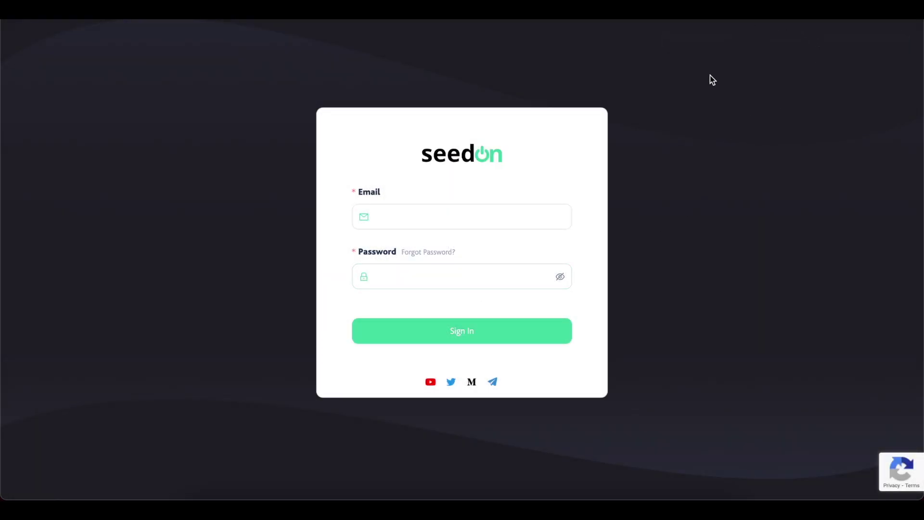
left_click(525, 216)
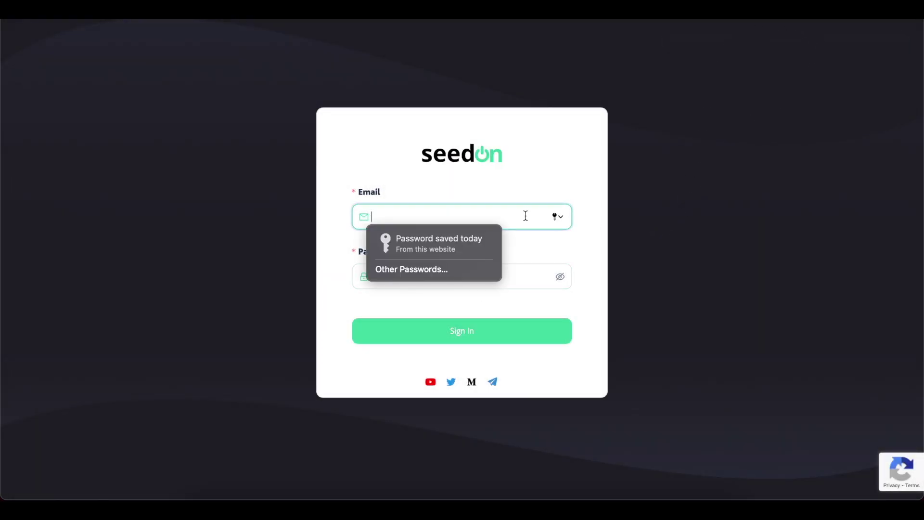
left_click(462, 244)
left_click(474, 219)
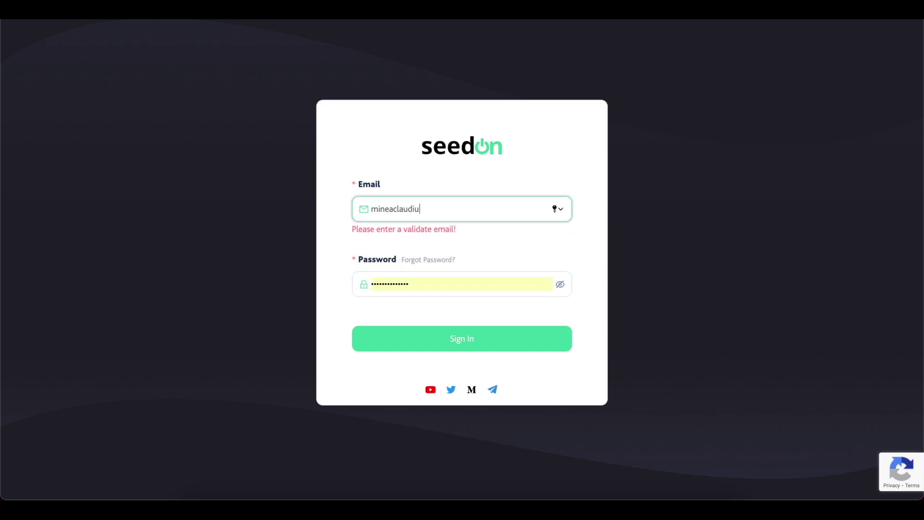
left_click(423, 281)
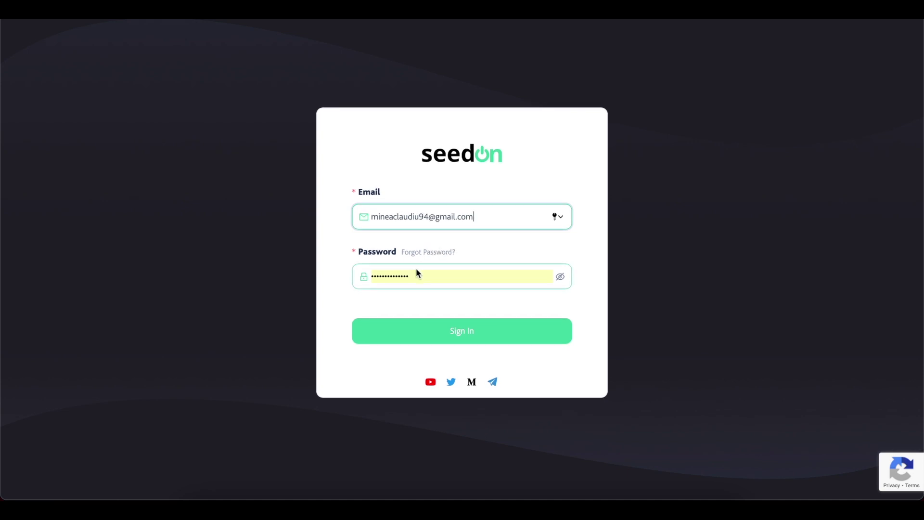
left_click(477, 333)
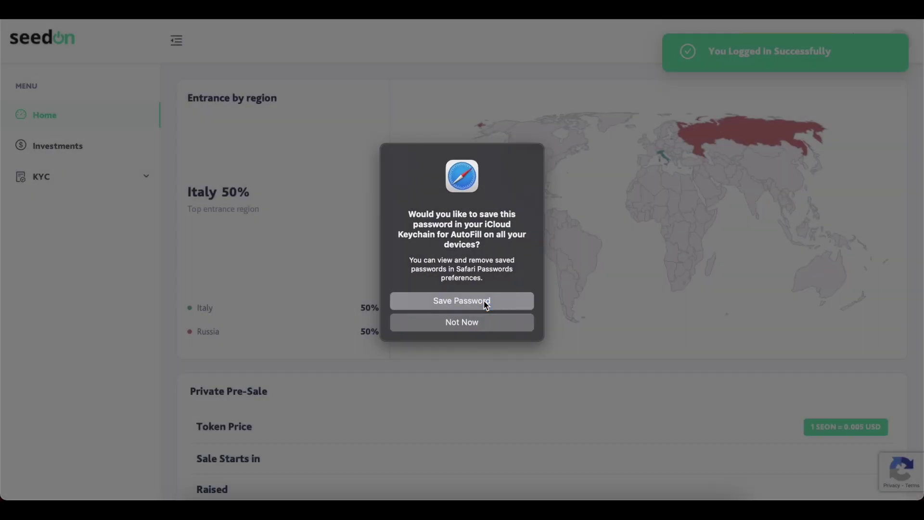
left_click(486, 302)
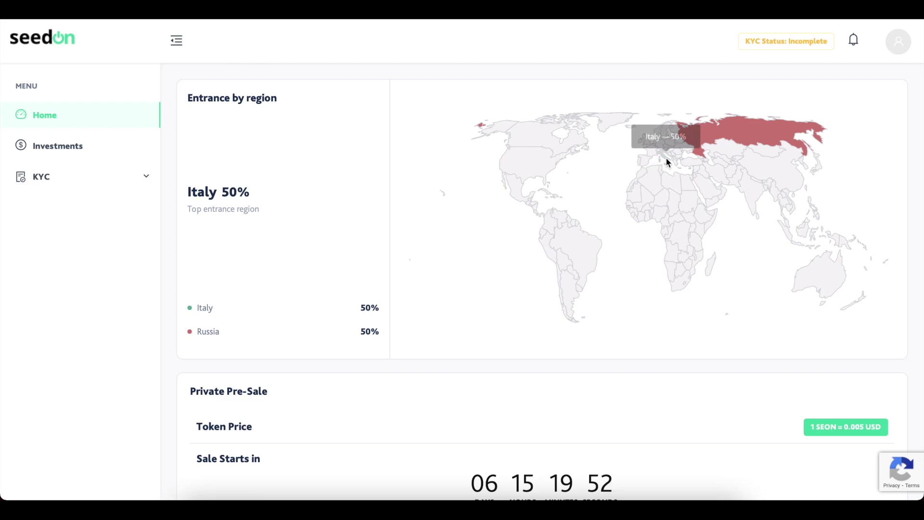
mouse_move(705, 138)
scroll(608, 226, "down", 2)
scroll(598, 255, "down", 2)
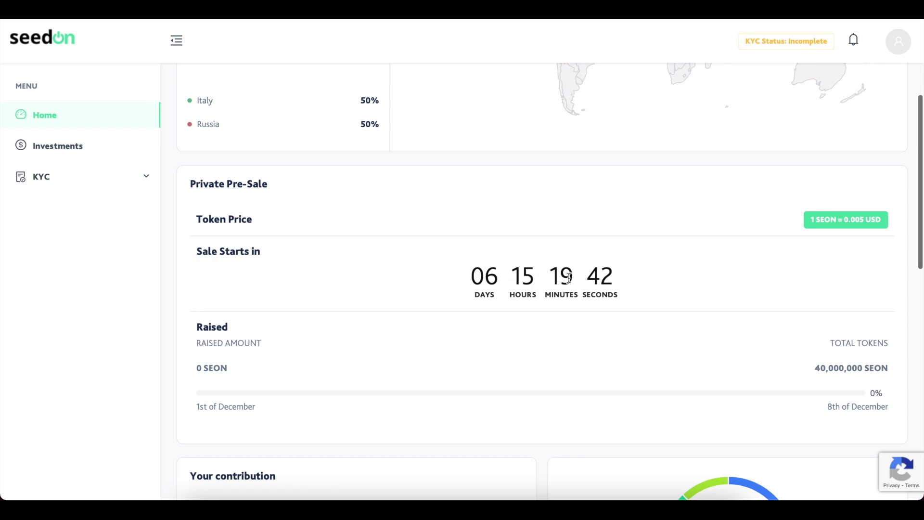
scroll(561, 351, "down", 1)
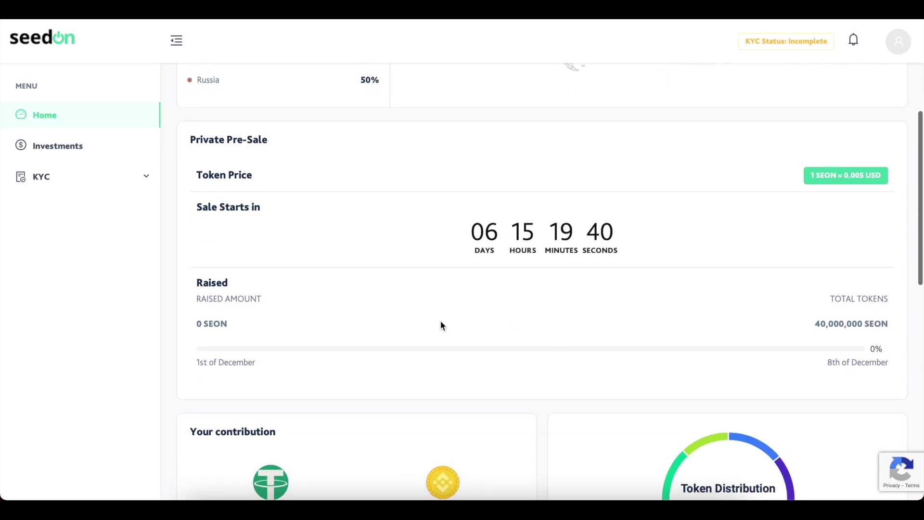
scroll(569, 372, "down", 3)
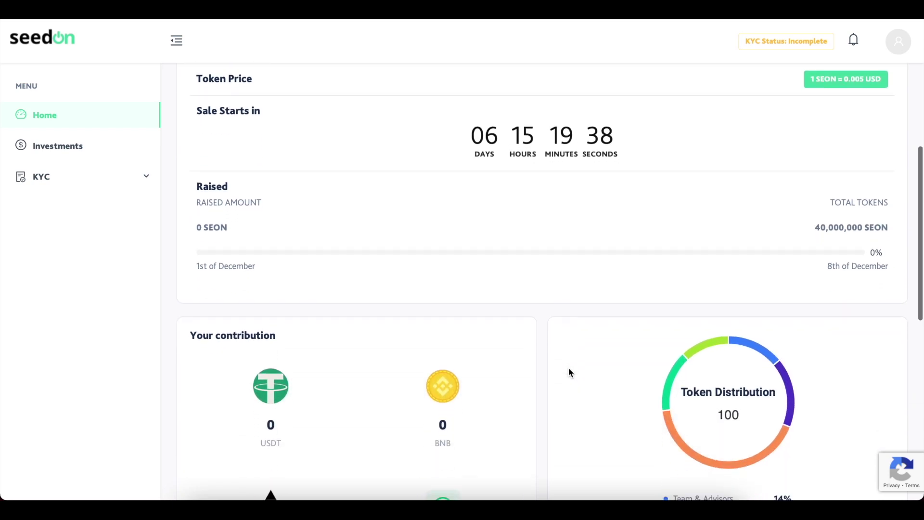
scroll(569, 373, "down", 3)
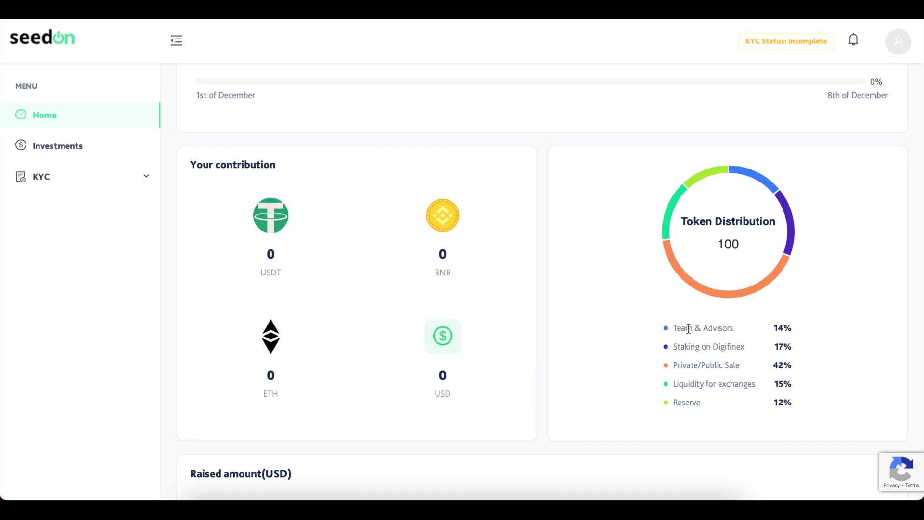
scroll(542, 339, "down", 6)
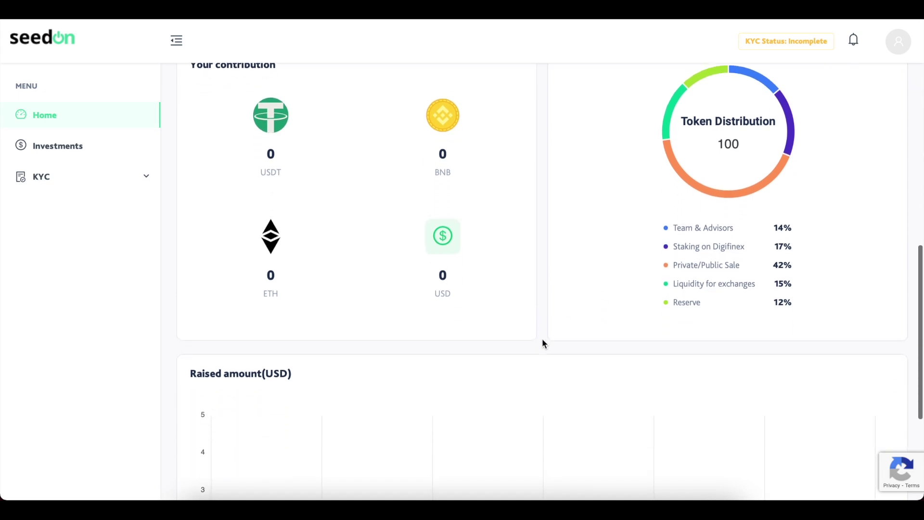
scroll(542, 339, "down", 1)
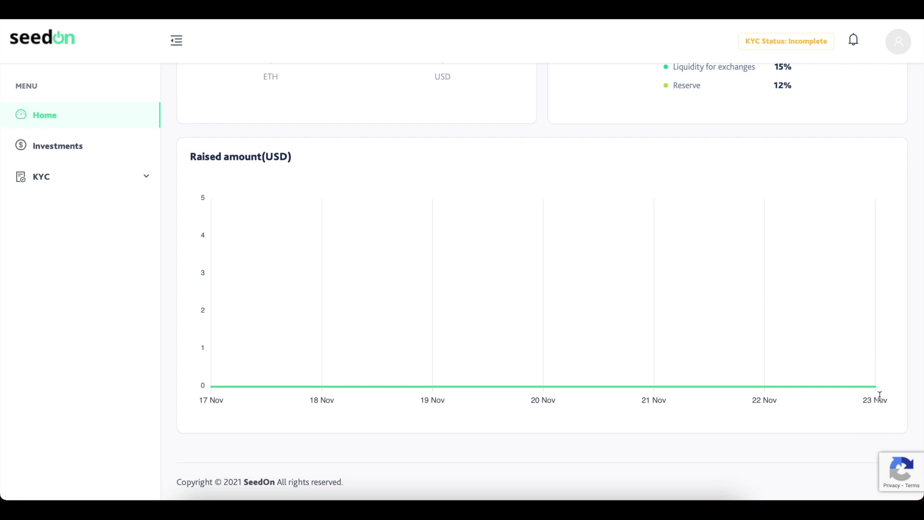
scroll(568, 439, "up", 3)
scroll(564, 217, "up", 3)
scroll(564, 218, "up", 10)
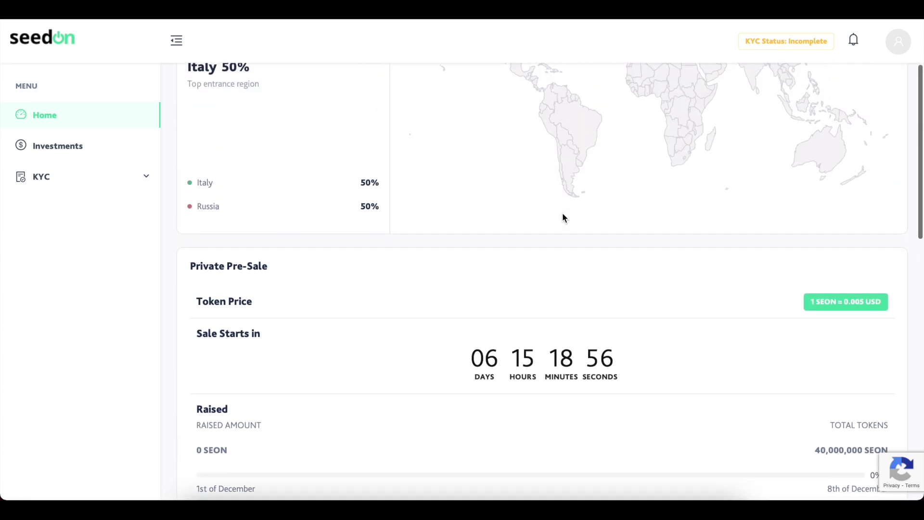
scroll(563, 218, "up", 3)
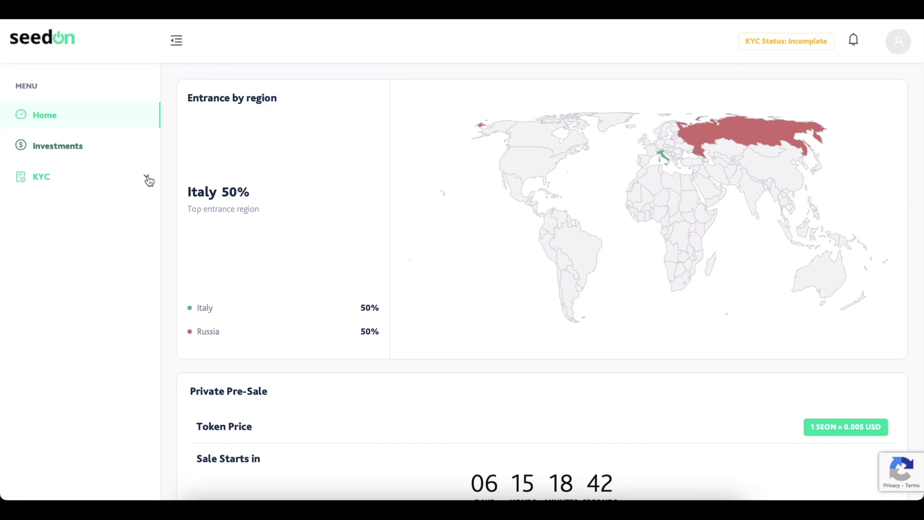
Go to Investments and start KYC verification from the prompt.
left_click(79, 145)
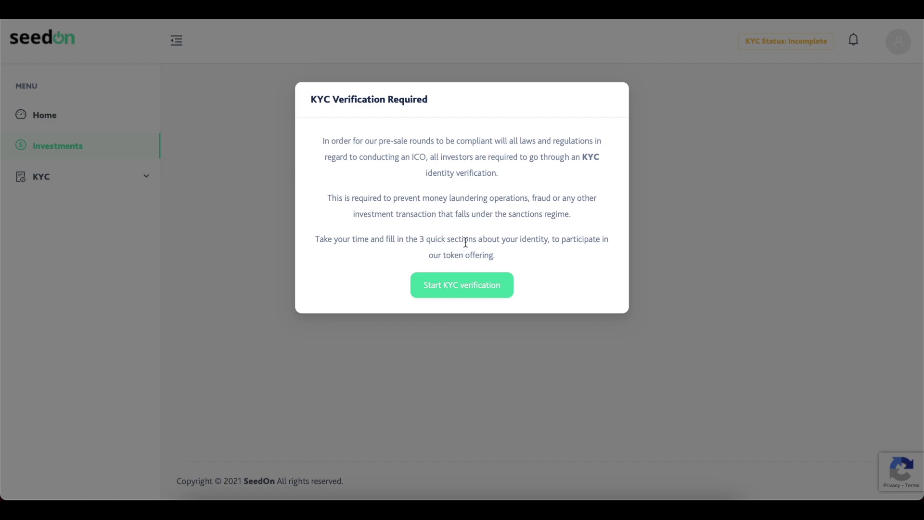
left_click(462, 286)
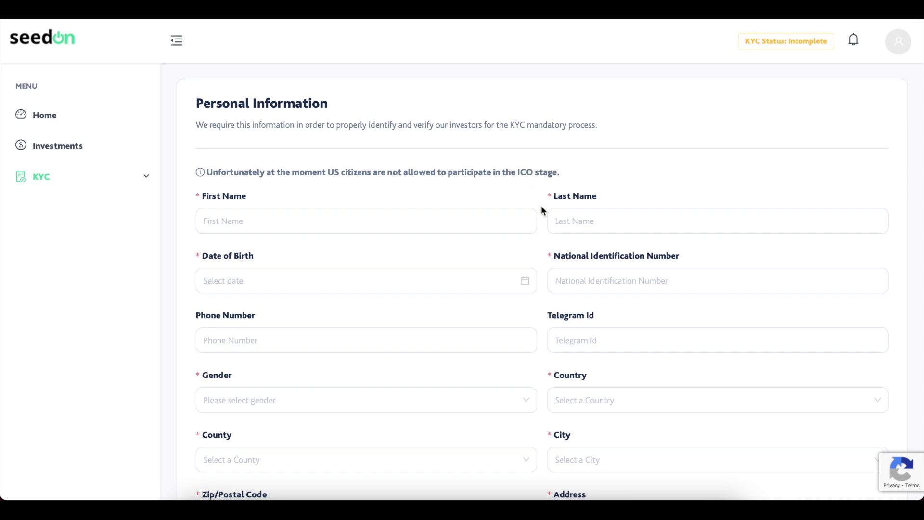
scroll(541, 210, "down", 1)
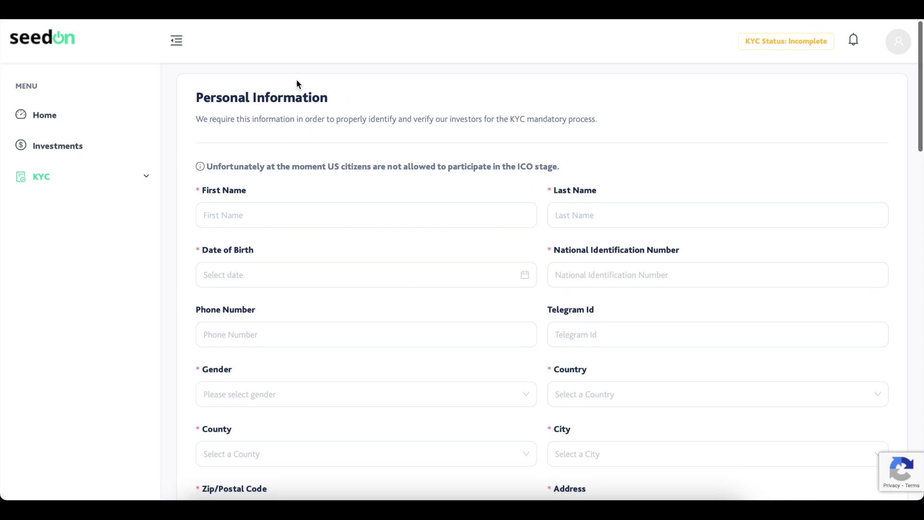
scroll(318, 151, "down", 1)
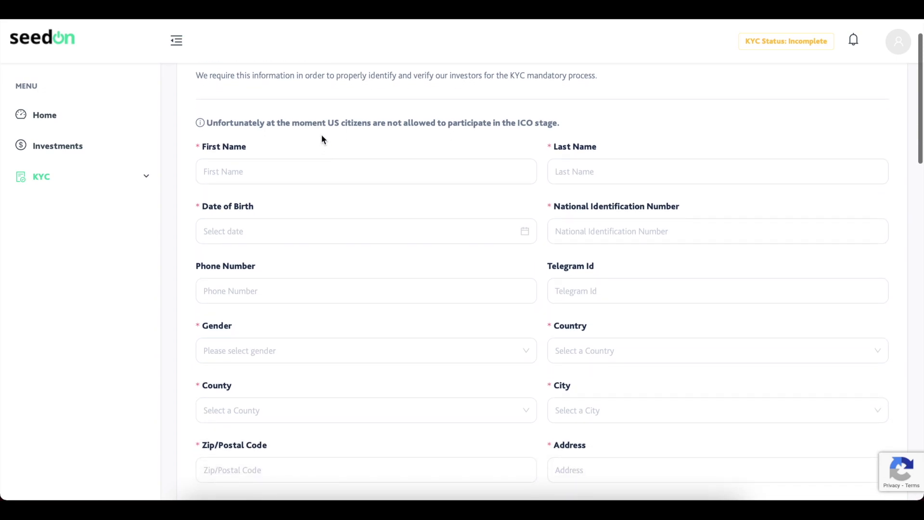
scroll(324, 140, "up", 1)
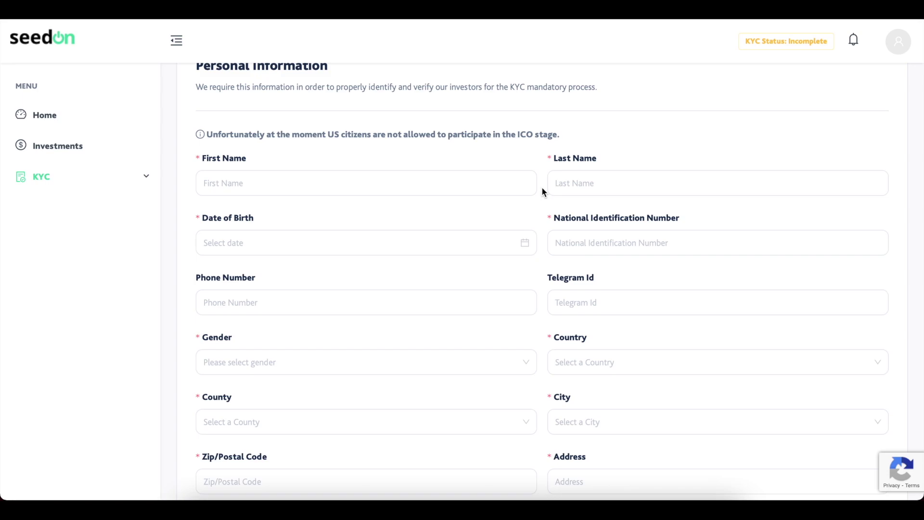
scroll(542, 190, "down", 1)
scroll(542, 188, "down", 4)
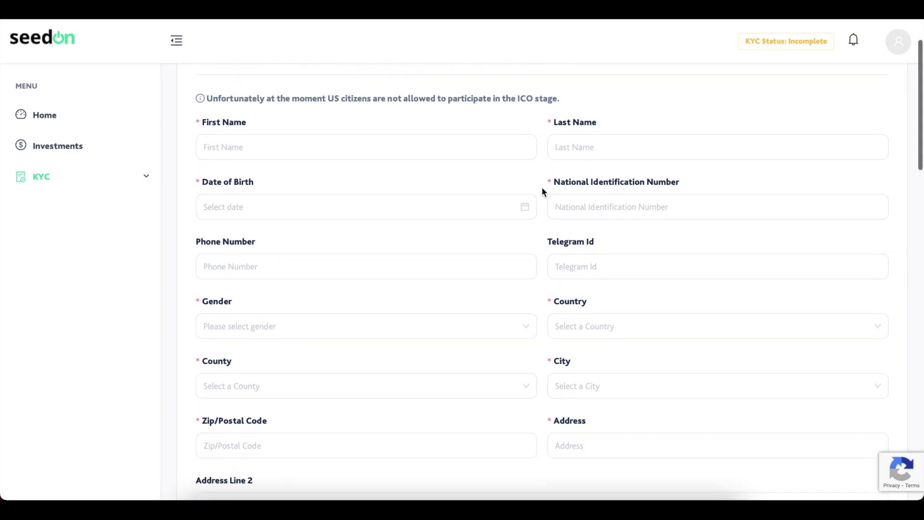
scroll(534, 282, "down", 5)
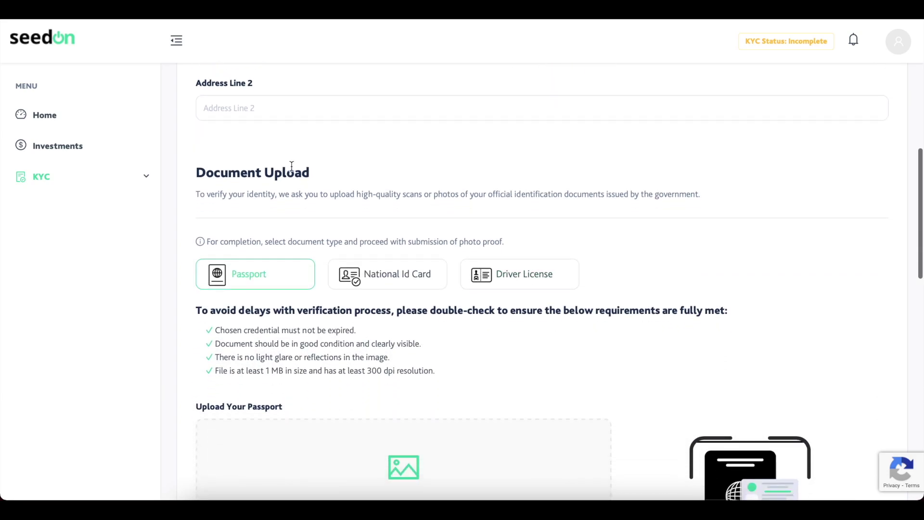
scroll(255, 208, "down", 2)
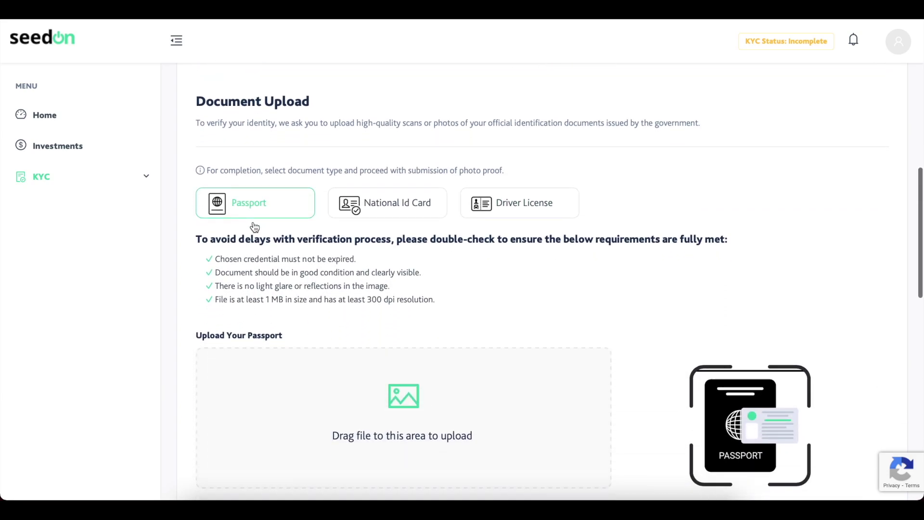
scroll(250, 260, "down", 1)
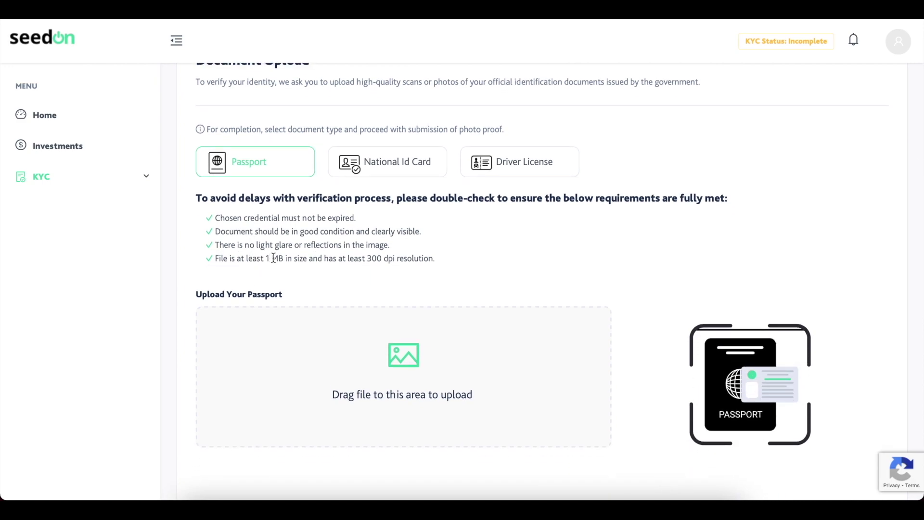
scroll(276, 255, "down", 1)
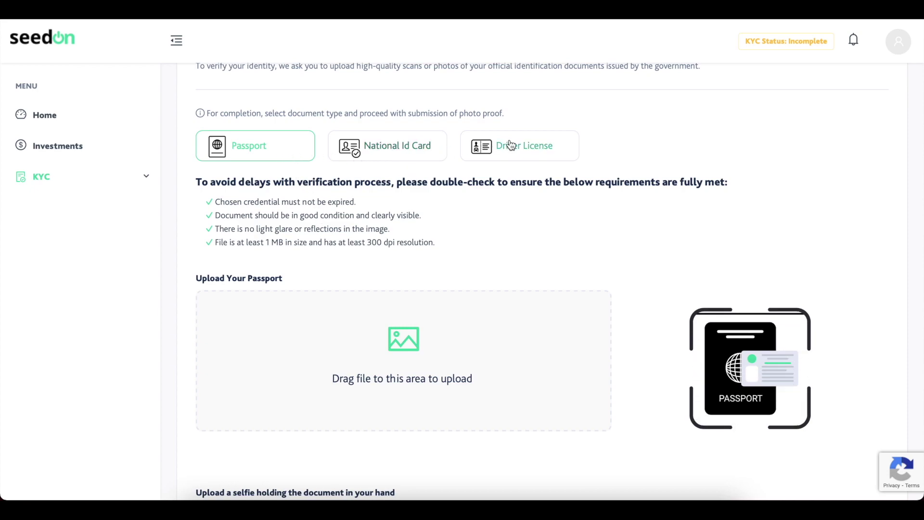
scroll(433, 224, "down", 1)
scroll(433, 224, "down", 2)
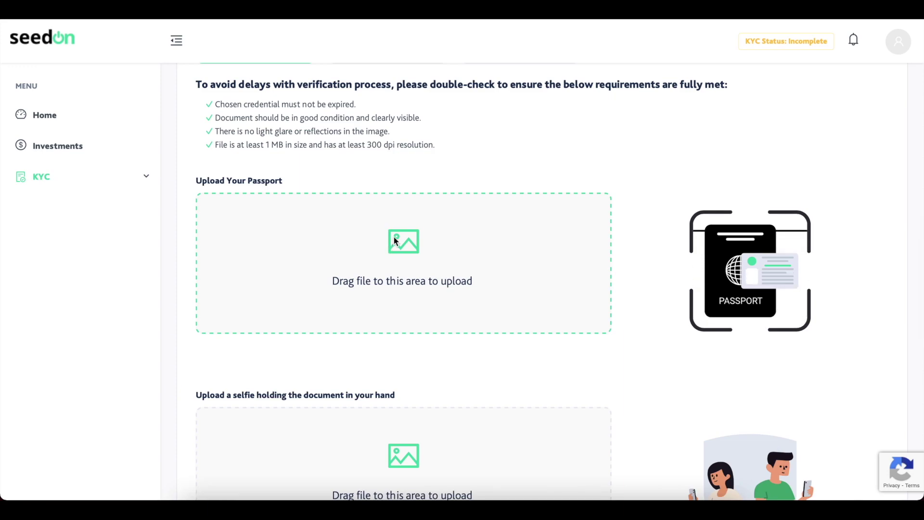
left_click(394, 243)
left_click(551, 366)
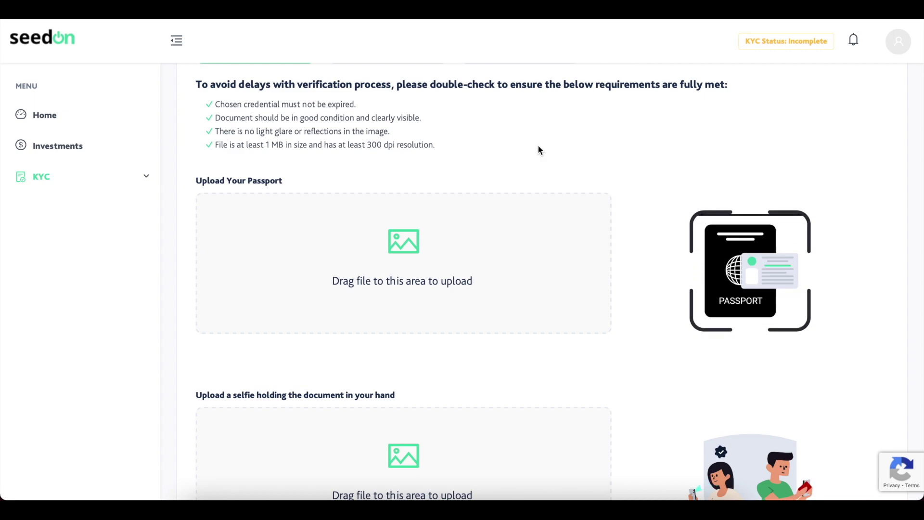
scroll(545, 100, "up", 1)
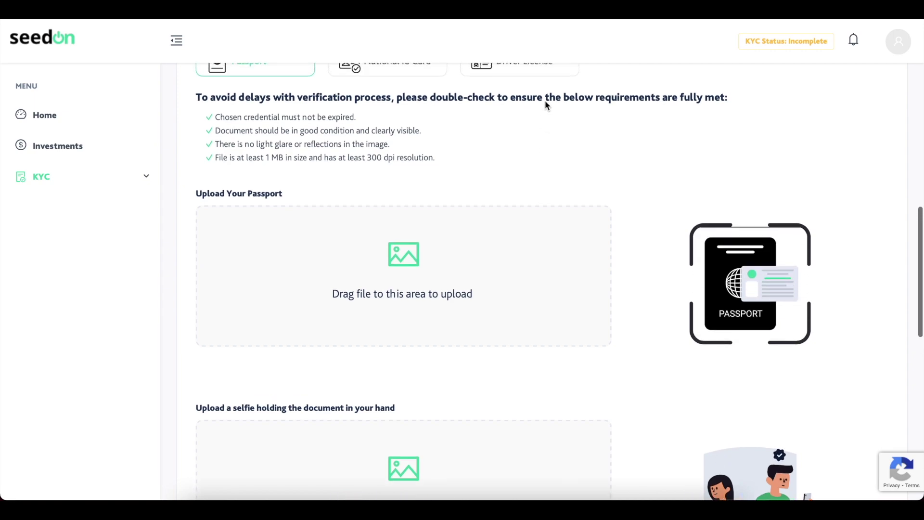
scroll(534, 134, "down", 1)
scroll(534, 136, "down", 3)
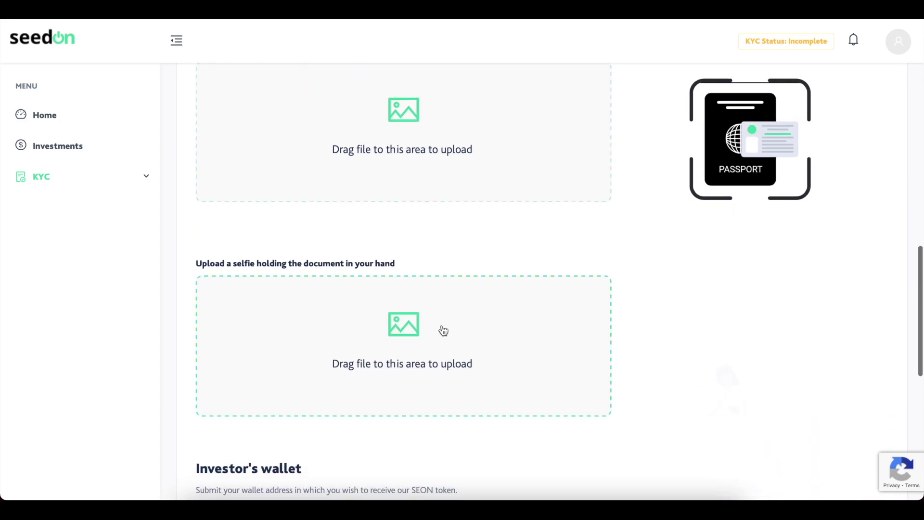
scroll(442, 331, "down", 1)
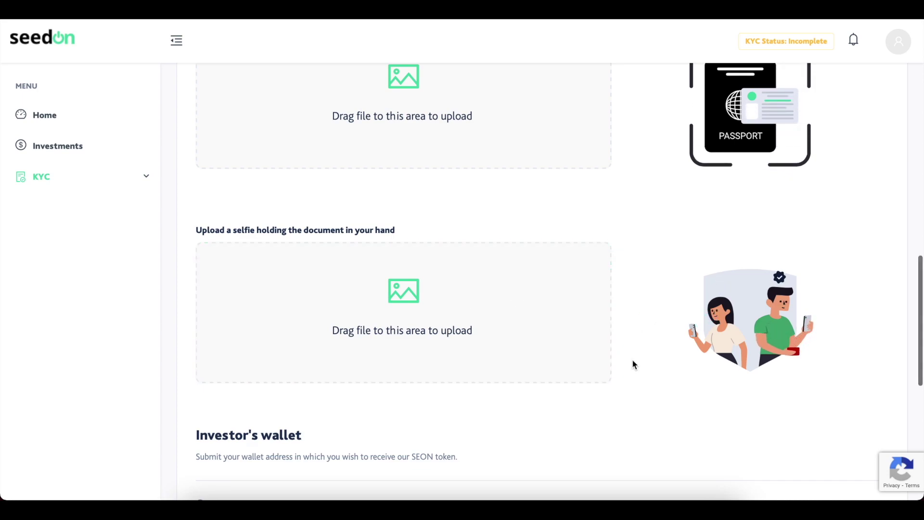
scroll(634, 365, "down", 5)
scroll(633, 364, "down", 2)
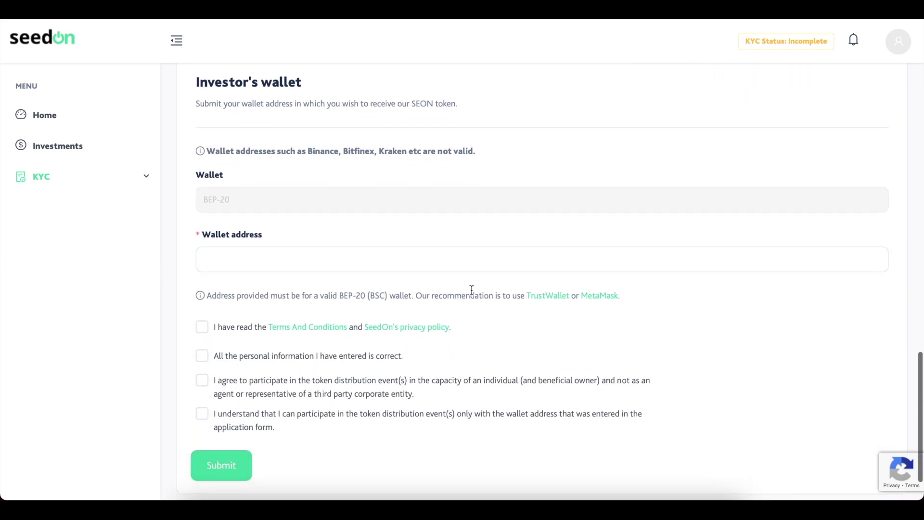
left_click(258, 253)
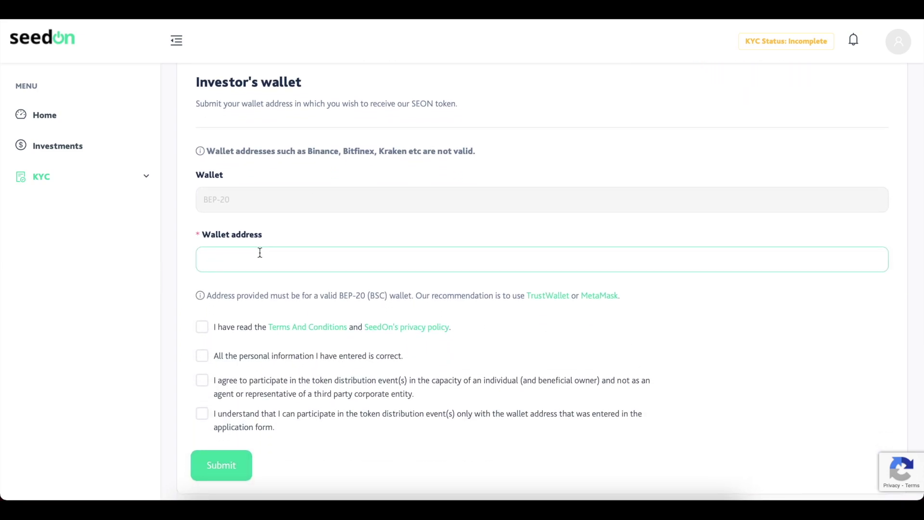
left_click(299, 225)
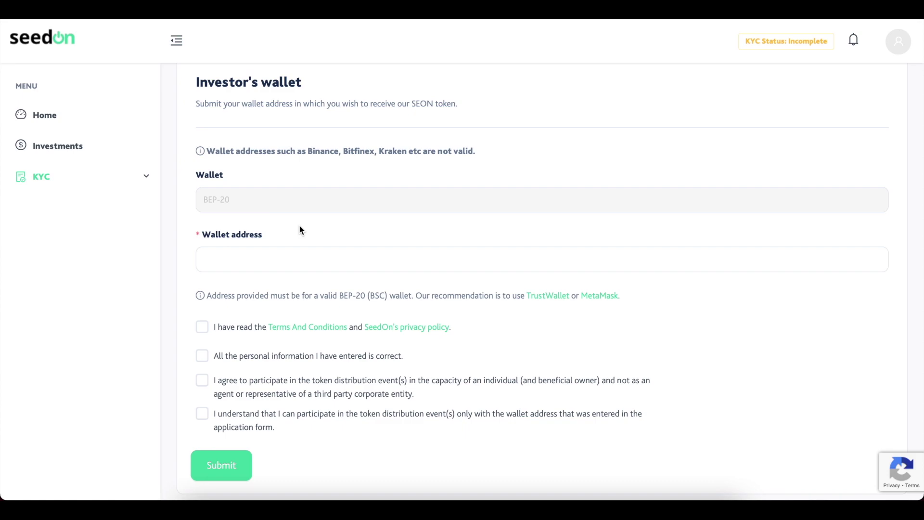
left_click(240, 259)
left_click(255, 225)
left_click(241, 258)
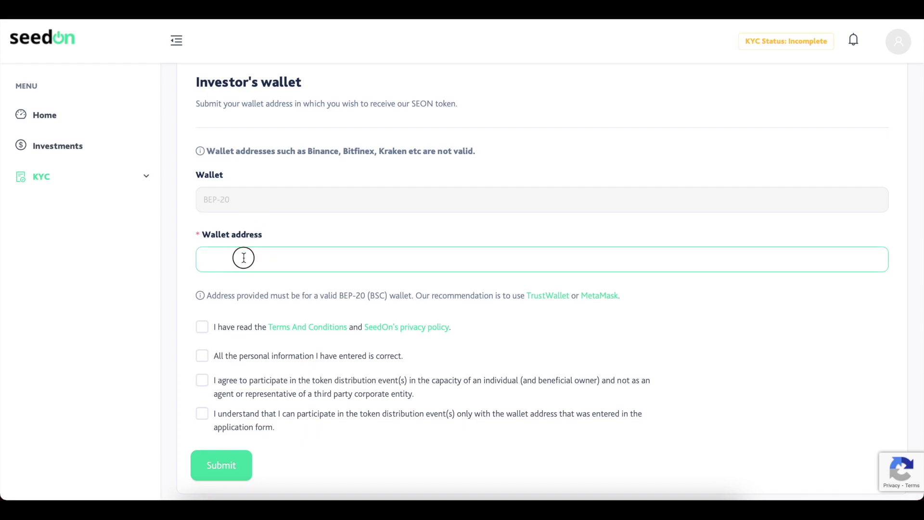
left_click(224, 259)
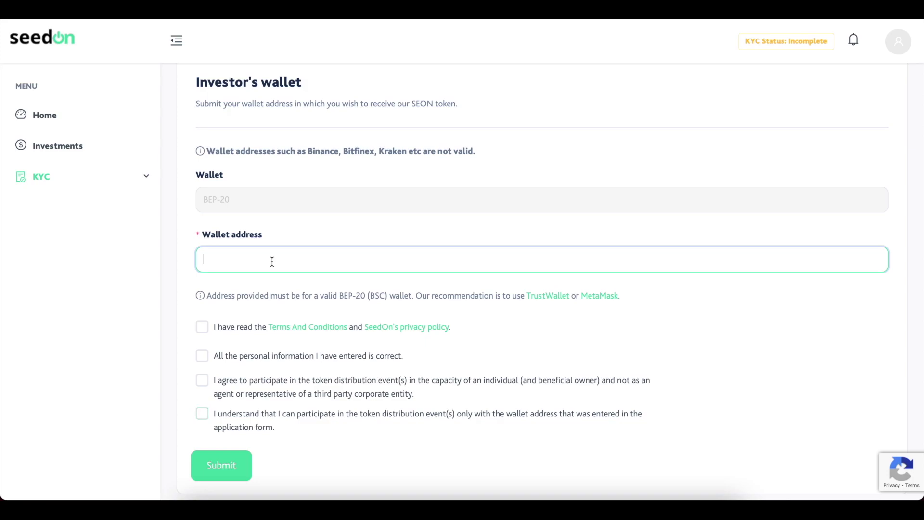
left_click(221, 249)
scroll(261, 235, "up", 20)
Enter the investor's first and last name and set the birth date to 9 May 1990.
left_click(272, 220)
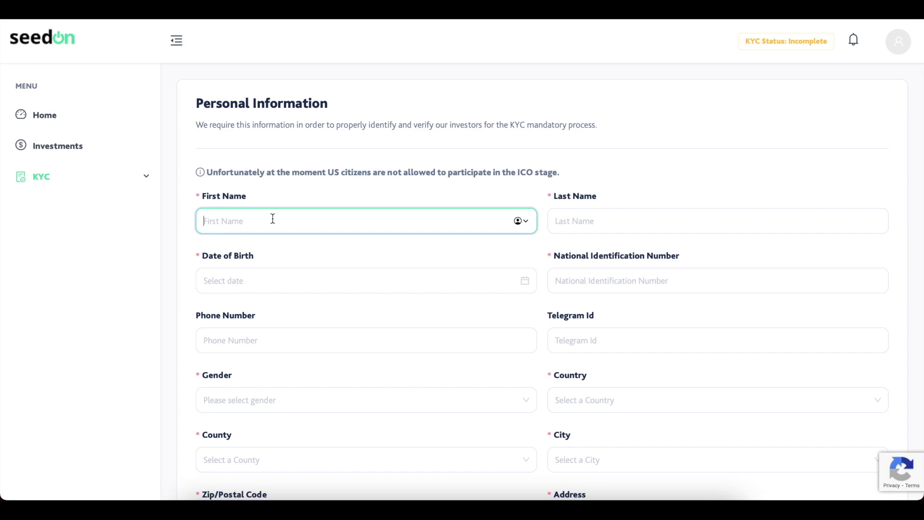
key("Tab")
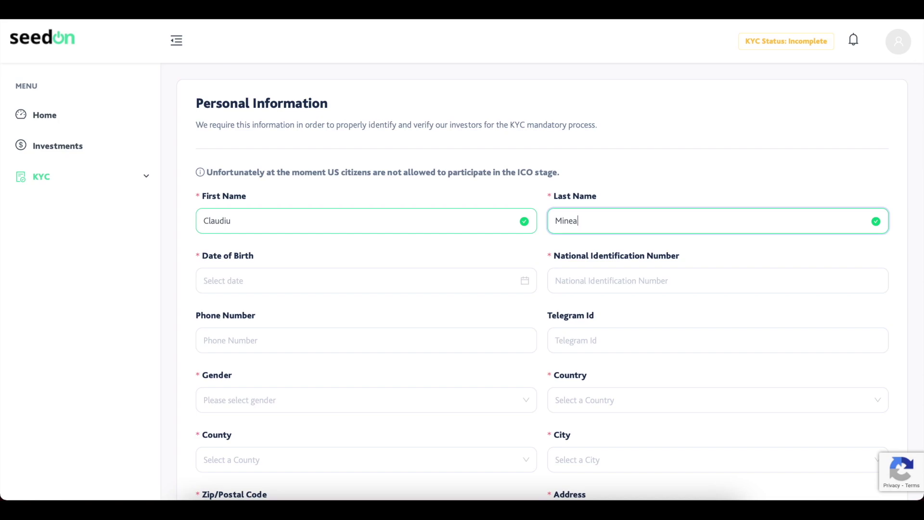
left_click(258, 281)
left_click(296, 310)
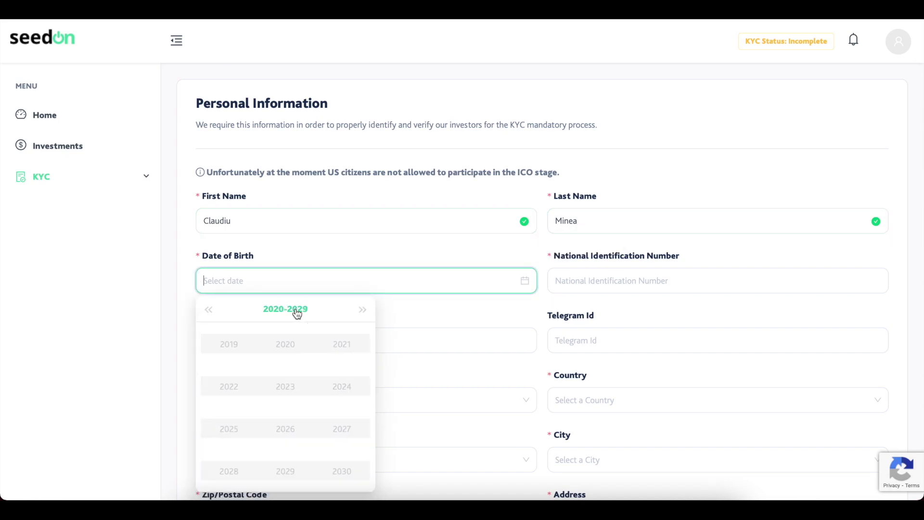
left_click(279, 314)
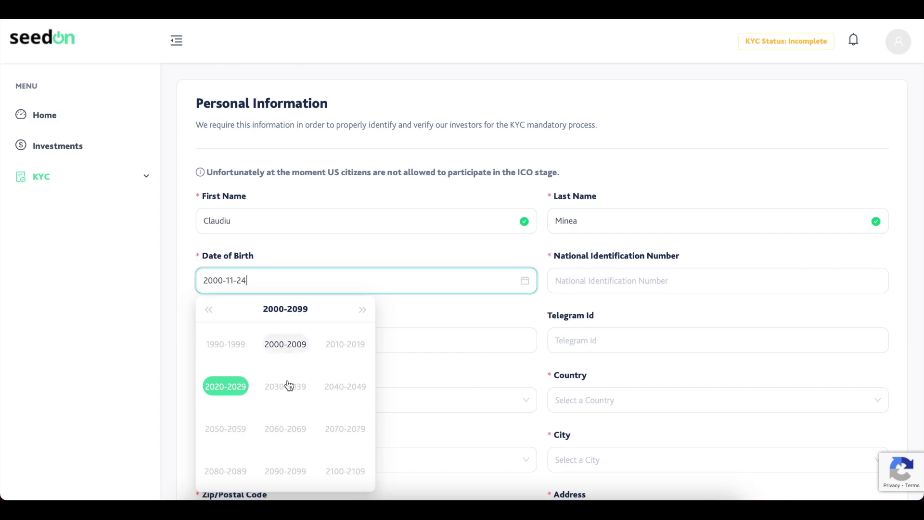
left_click(227, 342)
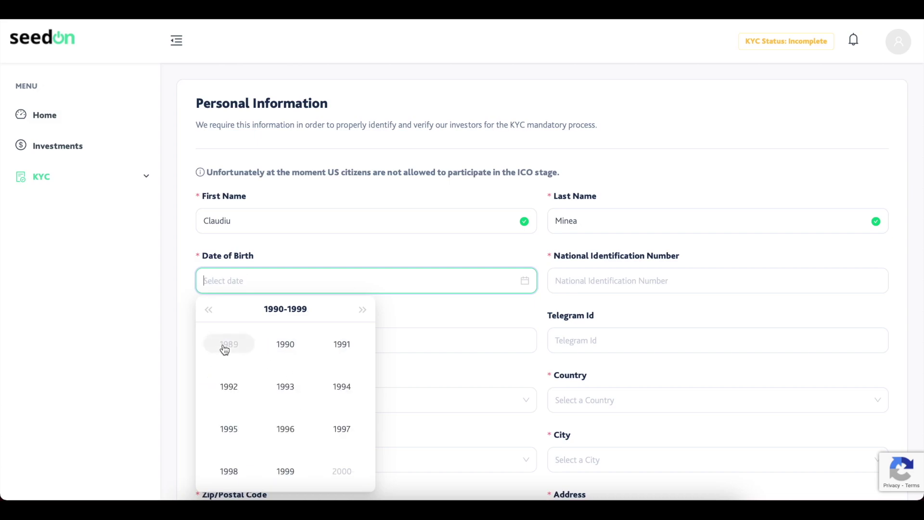
left_click(285, 346)
left_click(286, 385)
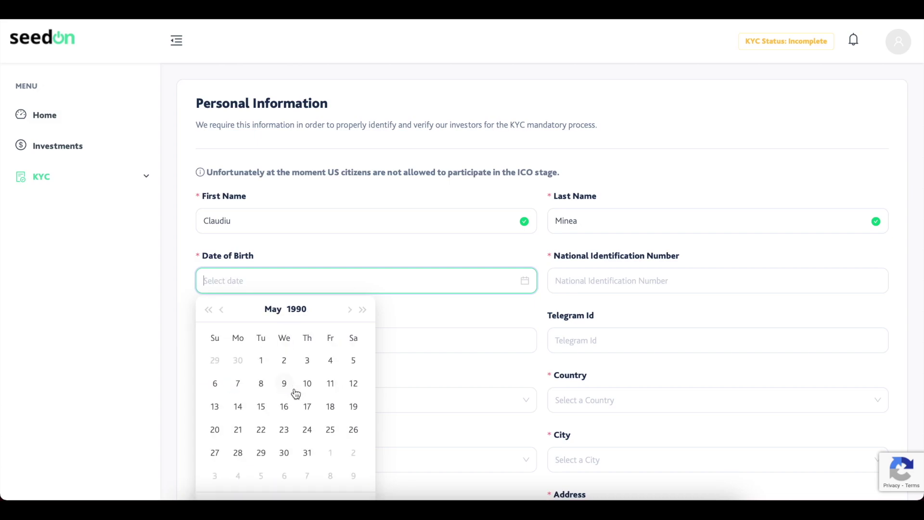
left_click(285, 384)
Enter the national identification number, leaving the phone and Telegram fields blank.
left_click(615, 282)
type("1231321231")
scroll(493, 313, "down", 1)
left_click(492, 283)
left_click(613, 275)
left_click(513, 284)
left_click(561, 283)
left_click(542, 287)
scroll(542, 284, "down", 1)
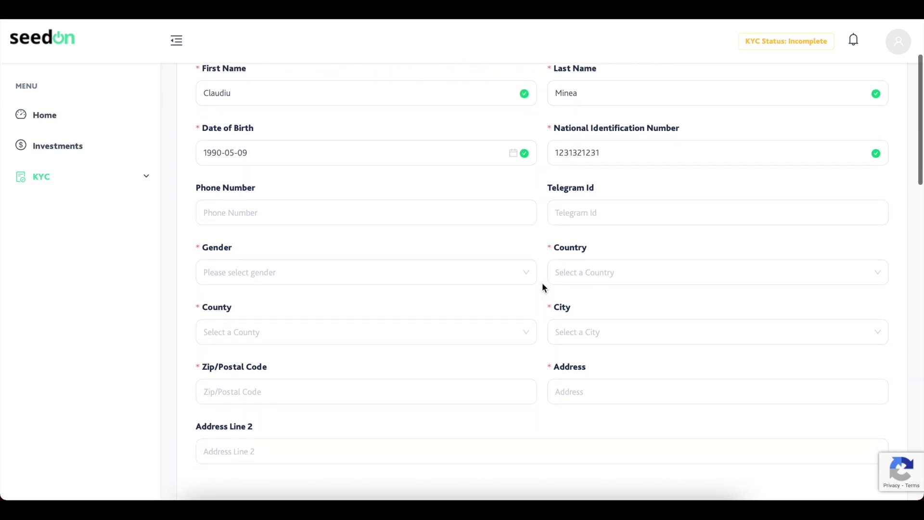
scroll(542, 287, "down", 1)
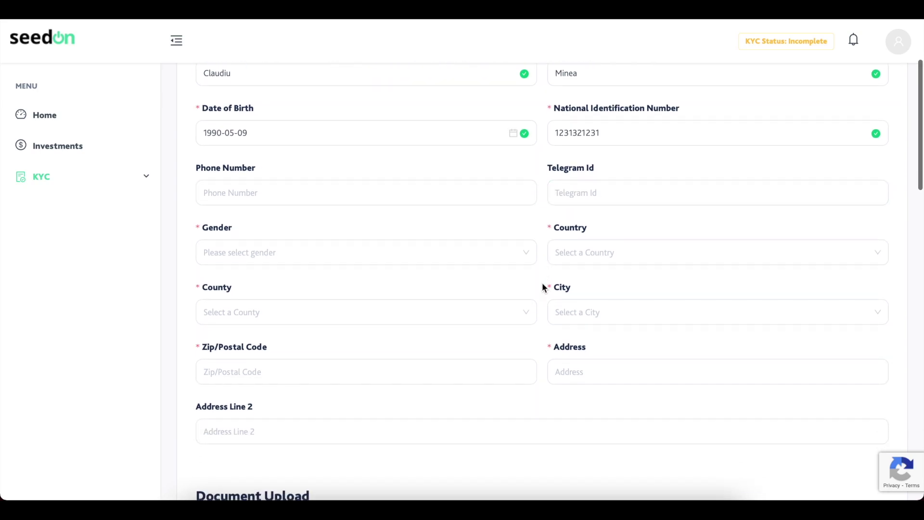
Choose gender Male, country Romania, county Iasi and city Iasi.
left_click(487, 255)
left_click(448, 304)
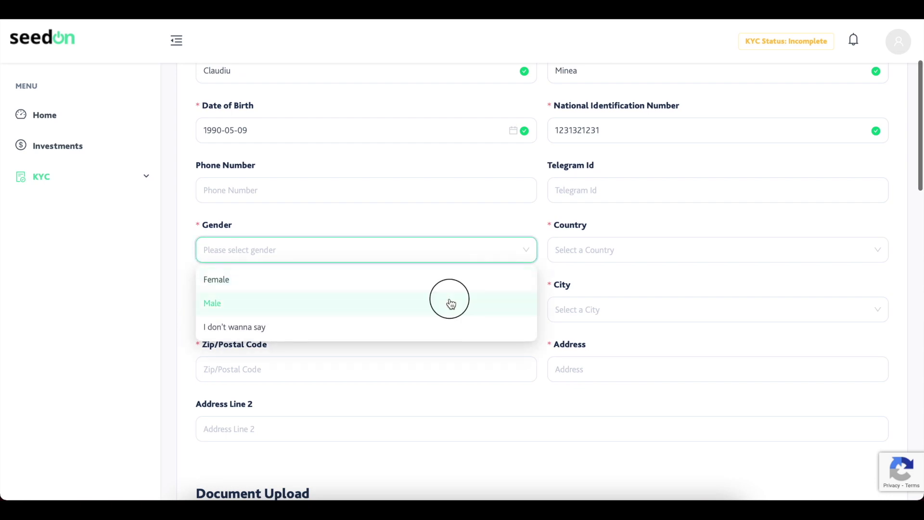
left_click(608, 248)
type("roma")
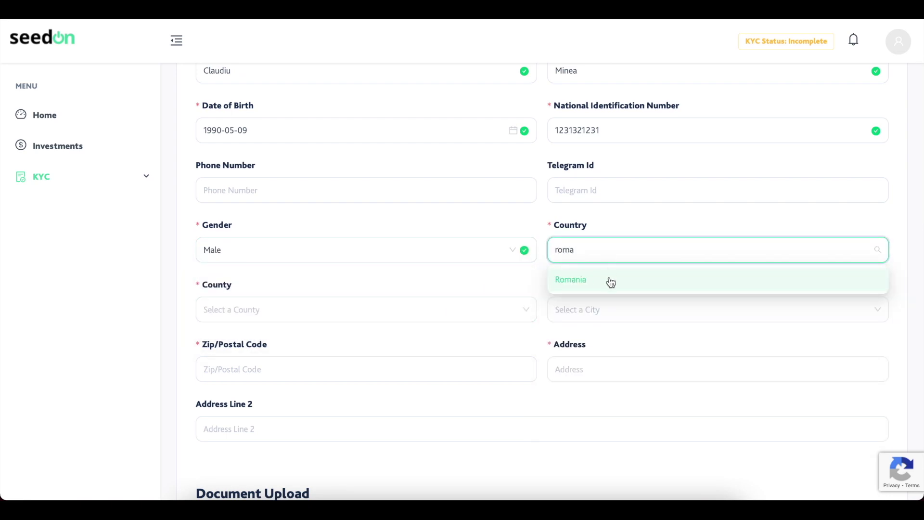
left_click(610, 280)
left_click(461, 310)
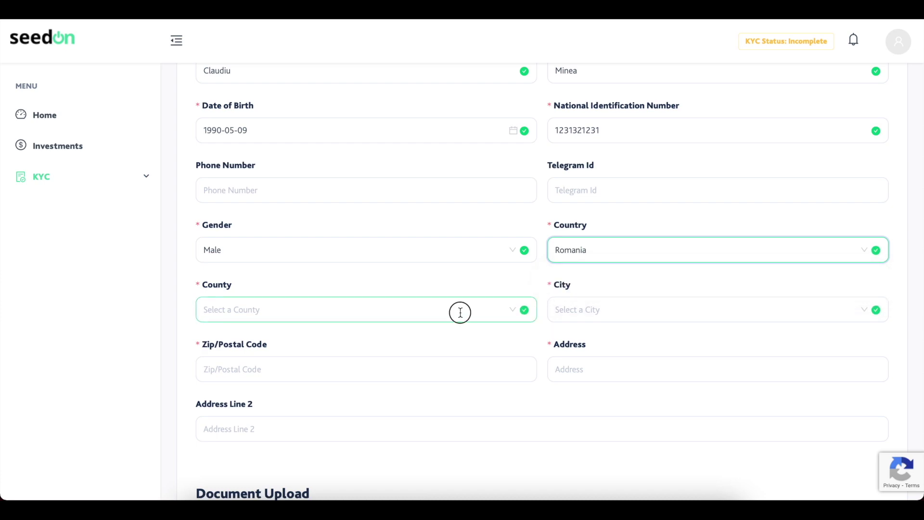
type("Iasi")
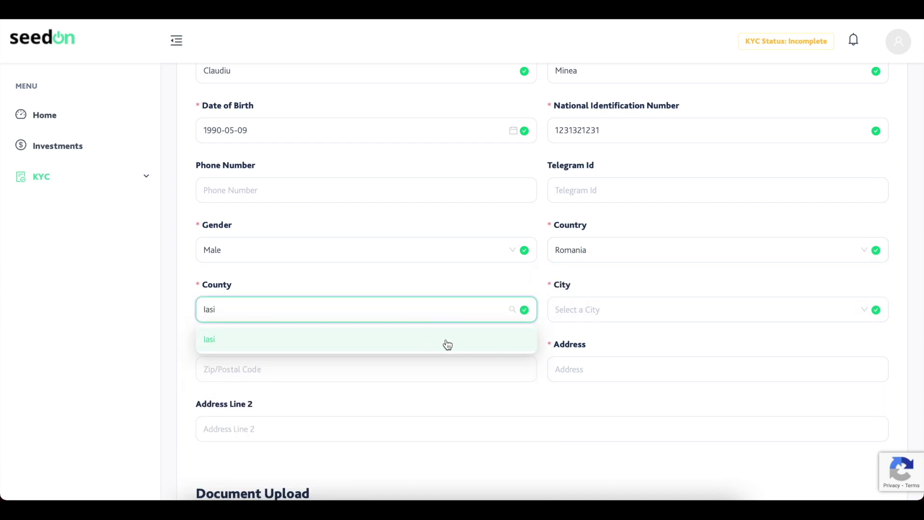
left_click(448, 340)
left_click(596, 300)
type("Iasi")
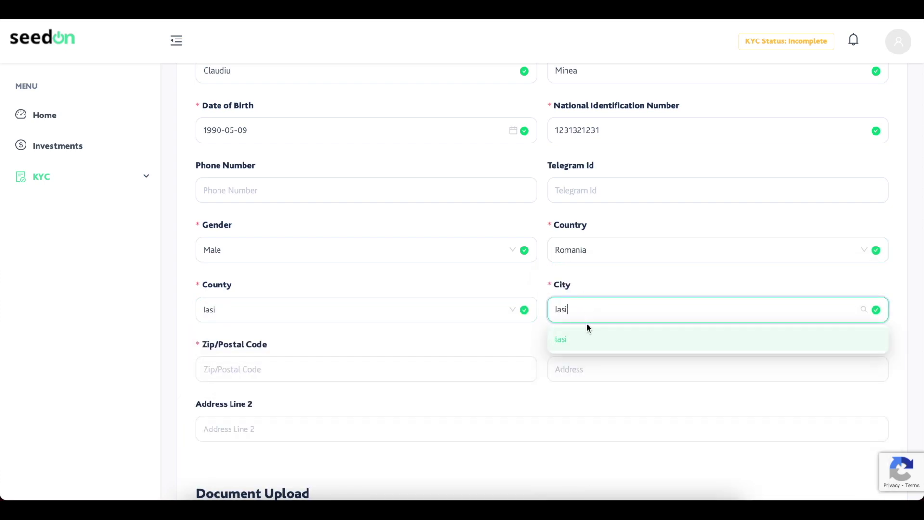
left_click(581, 343)
Enter postal code 1 and type 'Submit' into the Address field.
left_click(486, 368)
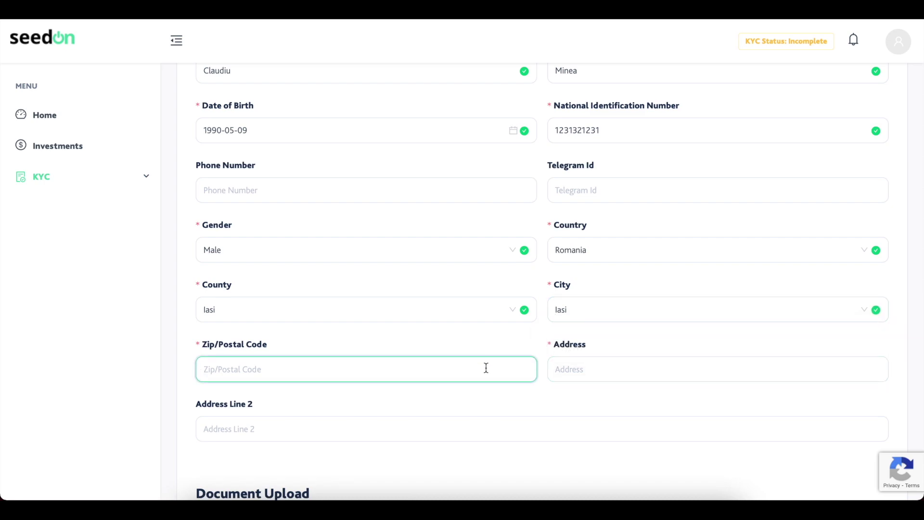
type("123123")
left_click(684, 373)
type("A")
key("BackSpace")
type("Submit your a")
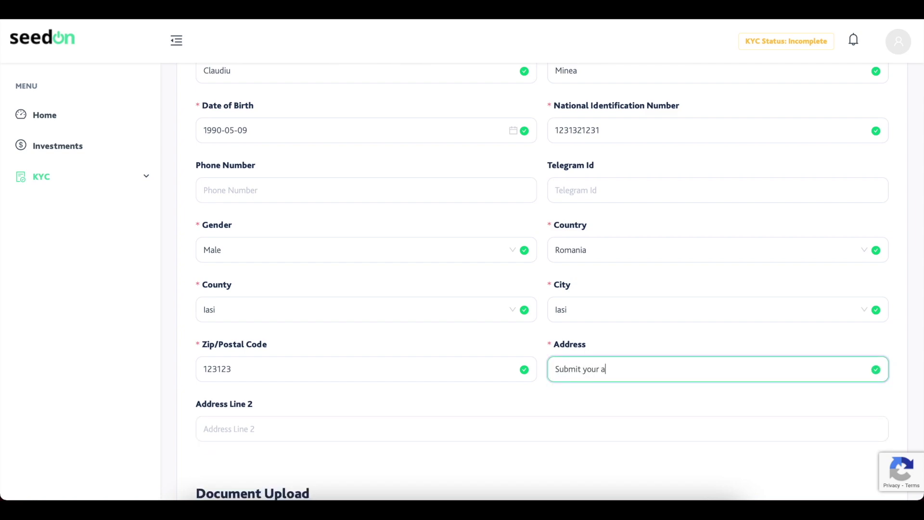
Scroll down to the proof of identity and set the document type to Driver License.
left_click(658, 401)
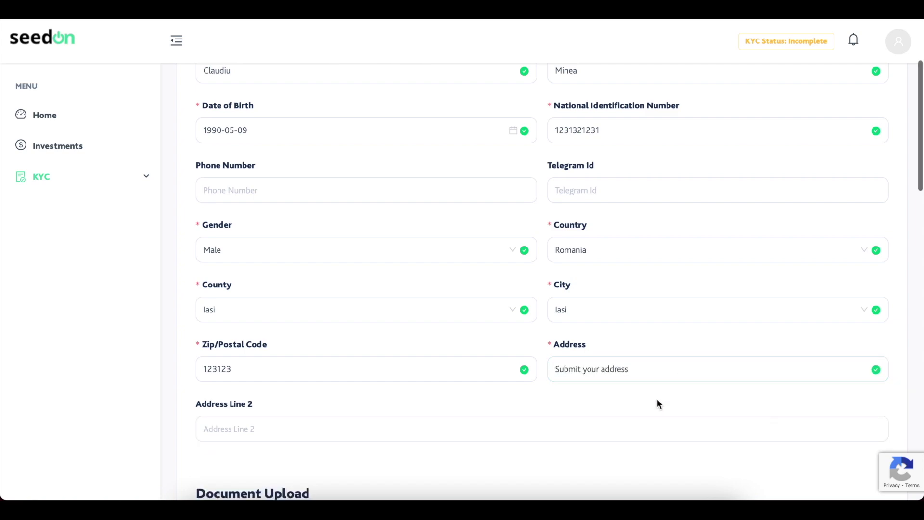
scroll(657, 400, "down", 2)
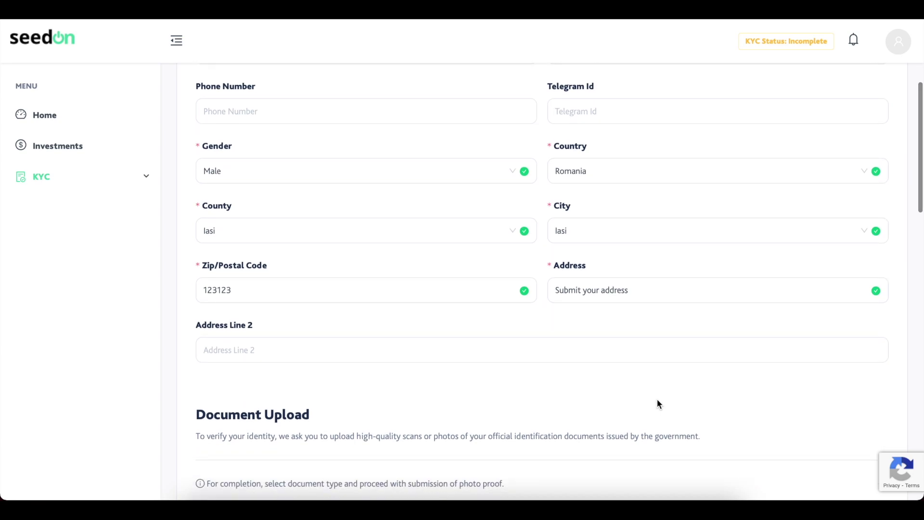
scroll(601, 322, "down", 2)
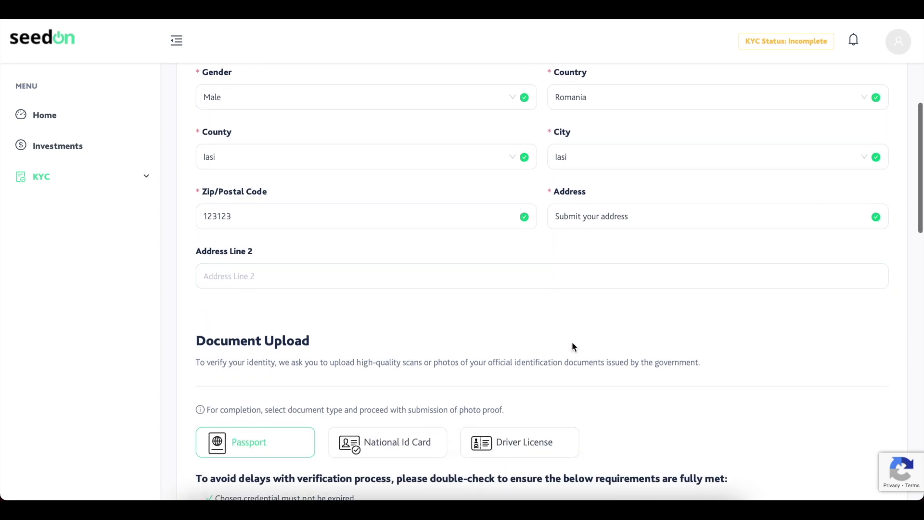
scroll(572, 322, "down", 2)
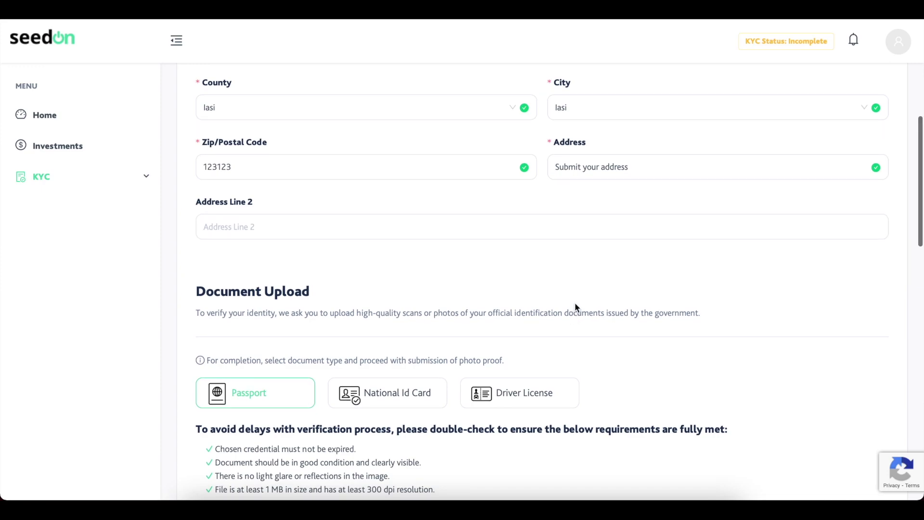
scroll(576, 308, "down", 1)
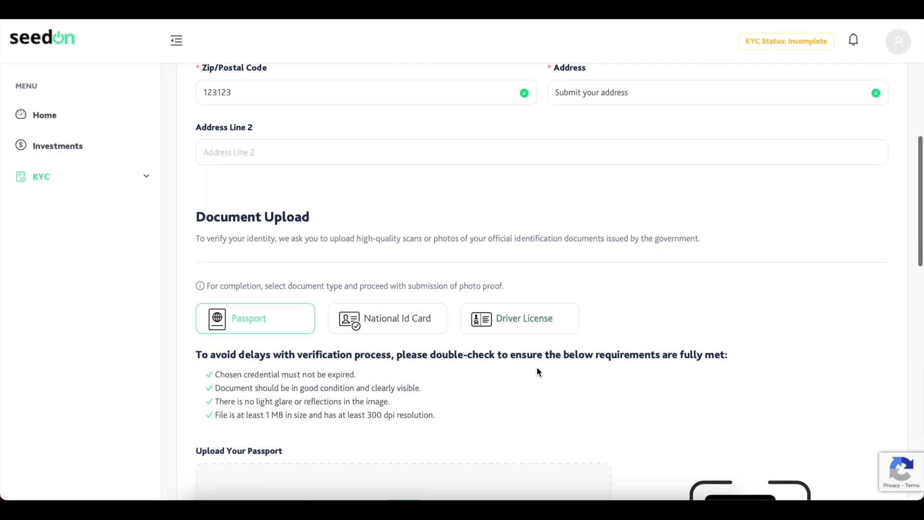
scroll(536, 367, "down", 2)
scroll(487, 365, "down", 3)
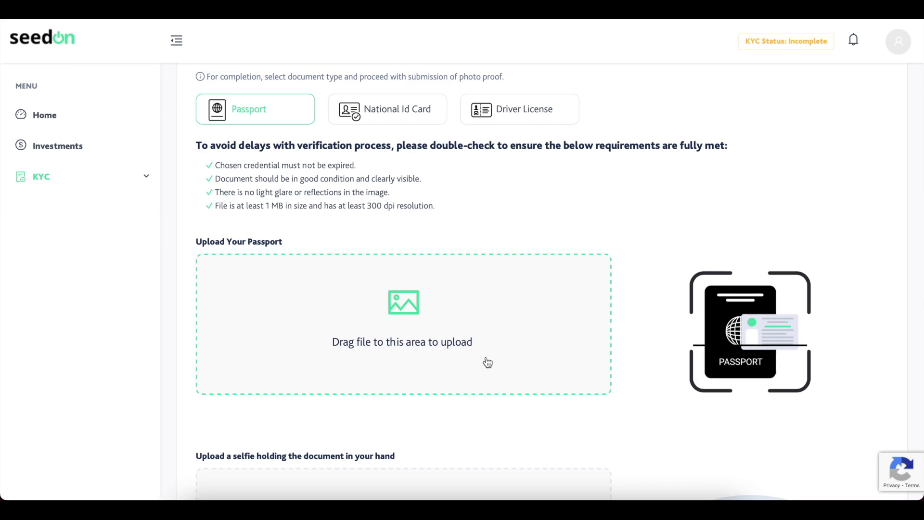
left_click(409, 123)
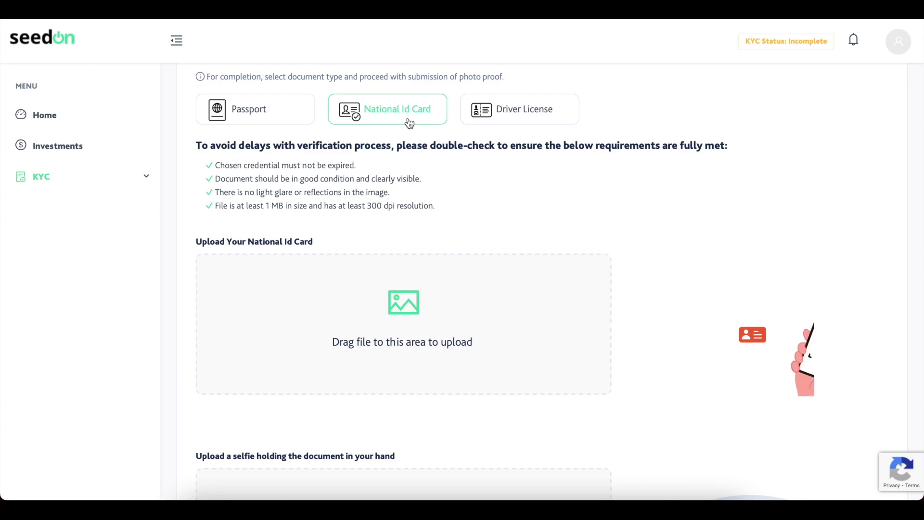
left_click(519, 116)
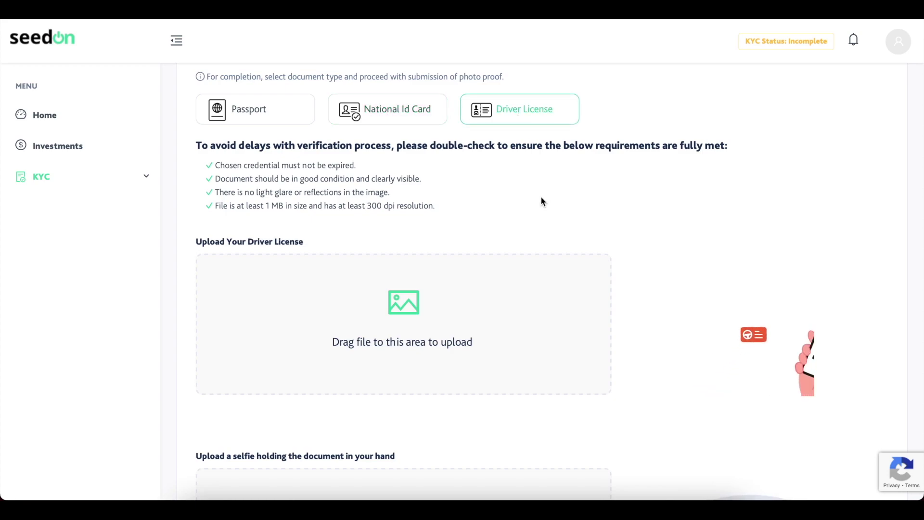
Scroll past the selfie upload to the Investor's wallet section.
scroll(542, 200, "down", 2)
scroll(532, 255, "down", 2)
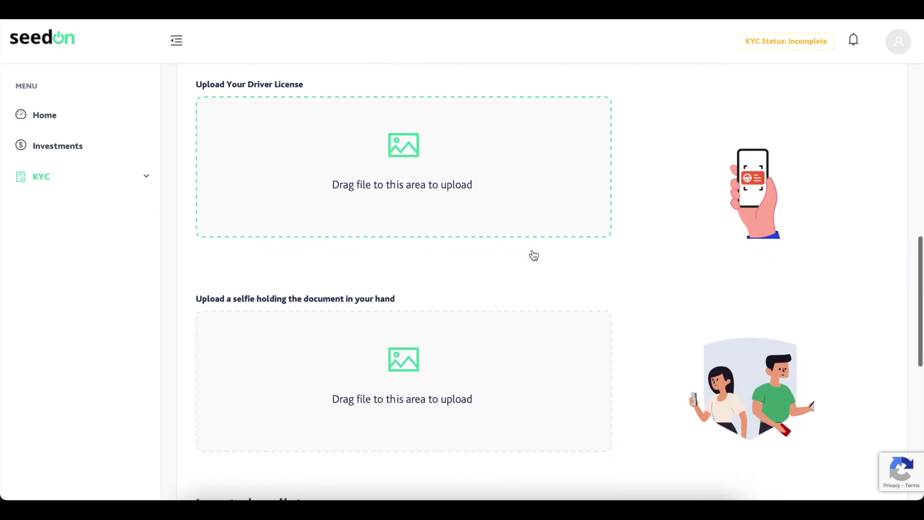
scroll(497, 272, "down", 1)
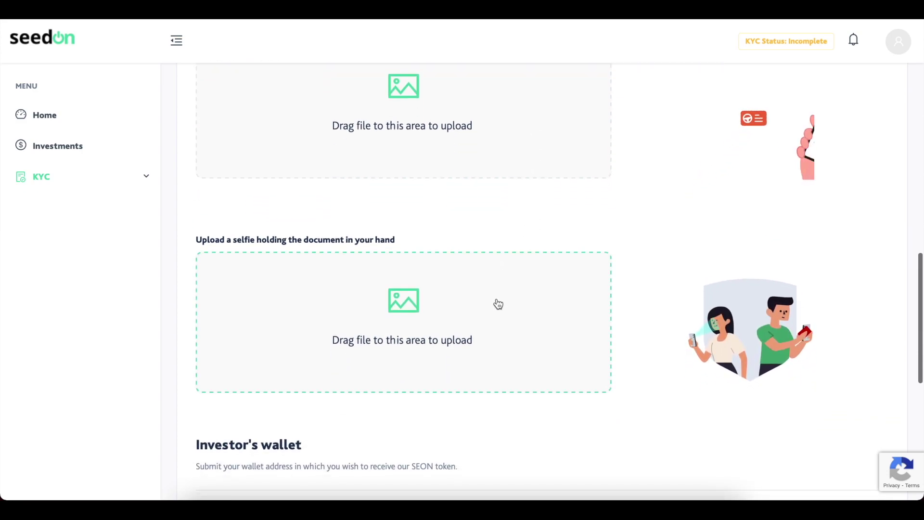
scroll(497, 300, "down", 1)
scroll(458, 311, "down", 5)
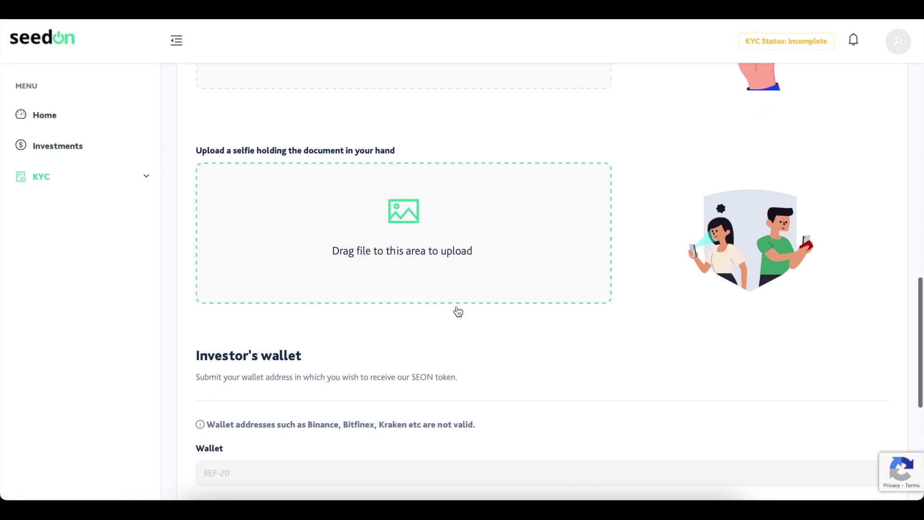
Enter the BEP-20 wallet address and try submitting the KYC form.
left_click(454, 306)
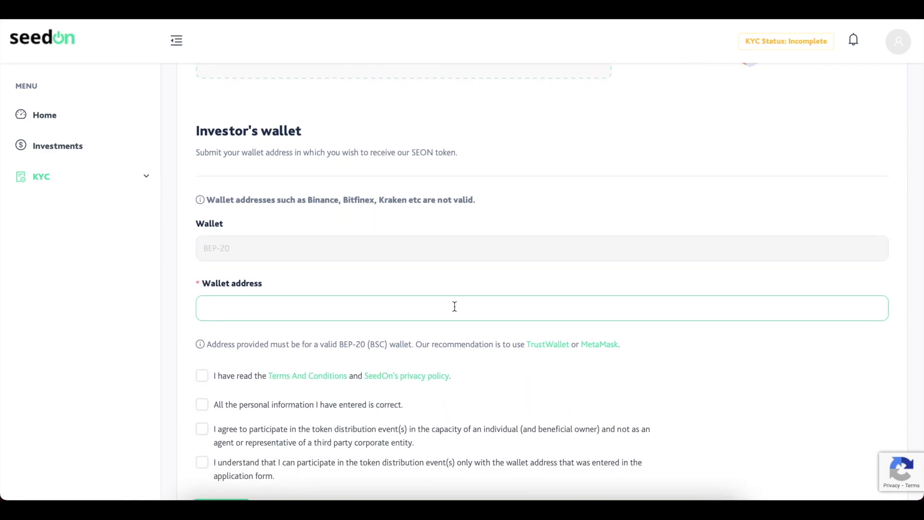
scroll(454, 307, "down", 1)
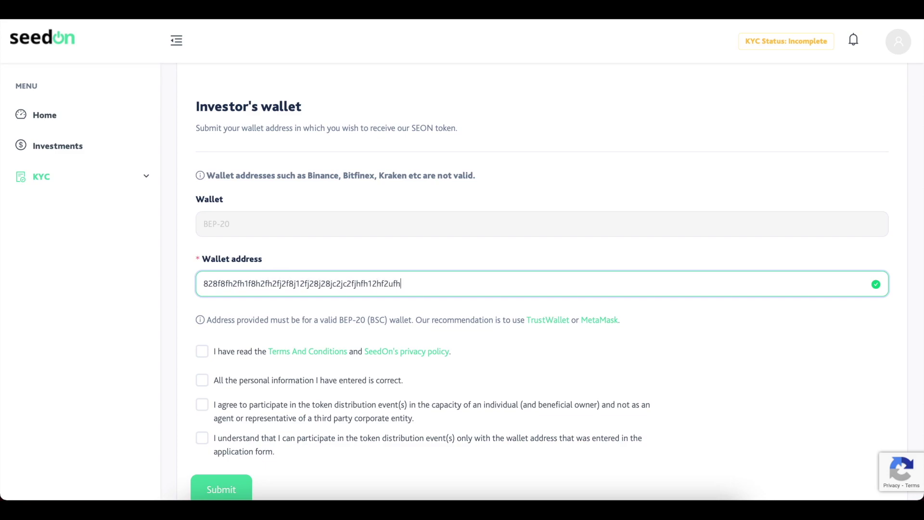
left_click(351, 310)
scroll(351, 308, "down", 1)
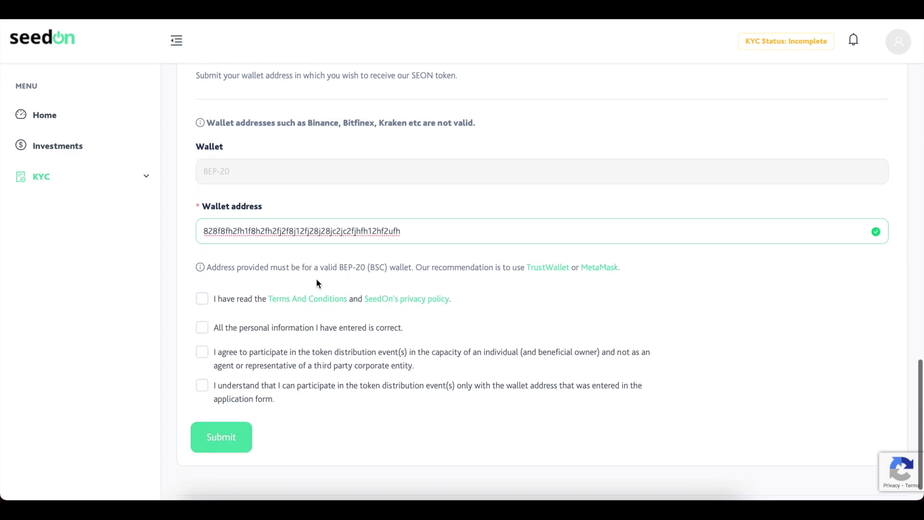
left_click(221, 437)
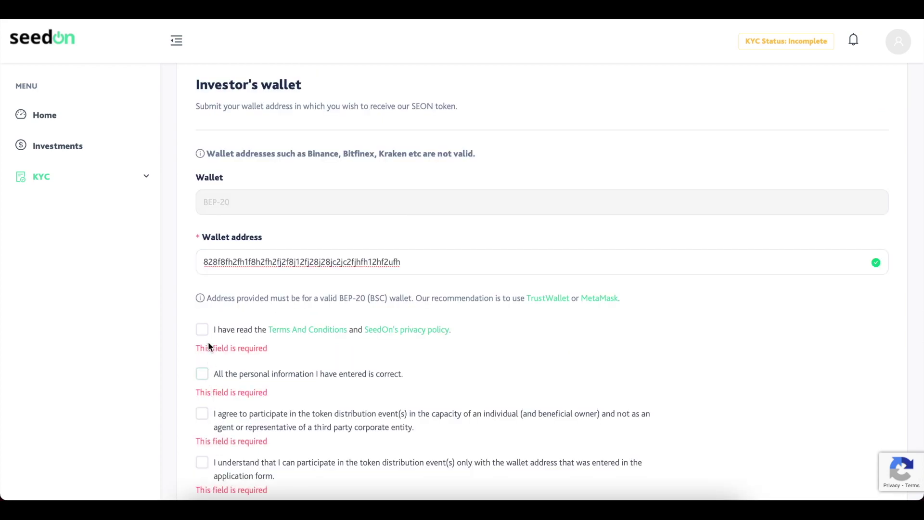
Tick all the consent declarations and submit the KYC form.
scroll(208, 357, "down", 1)
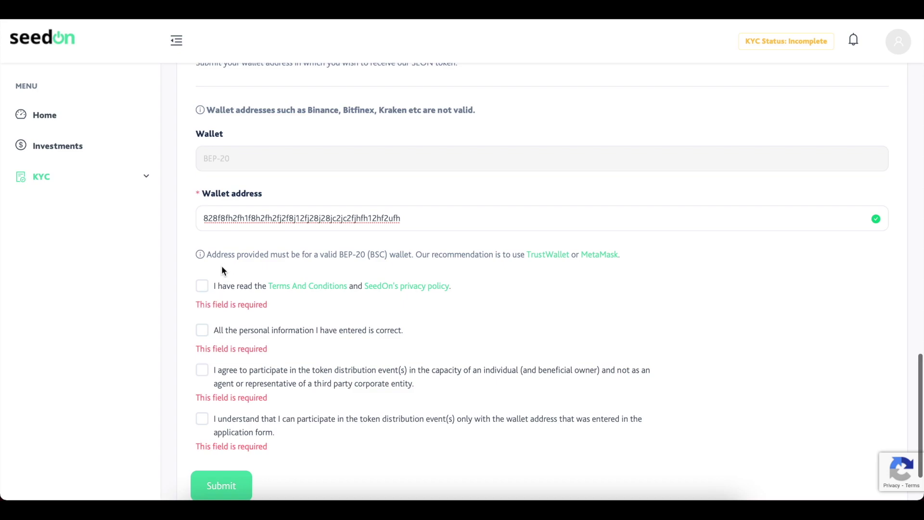
left_click(203, 287)
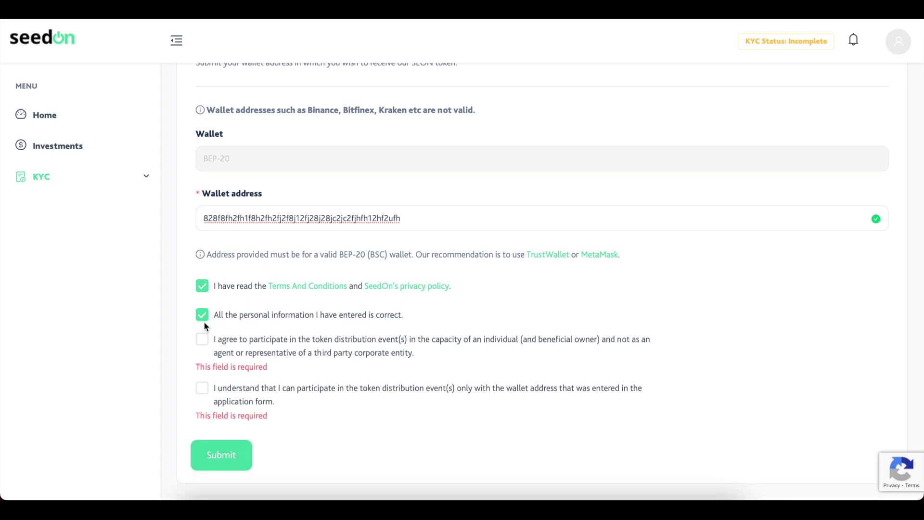
left_click(203, 341)
left_click(203, 373)
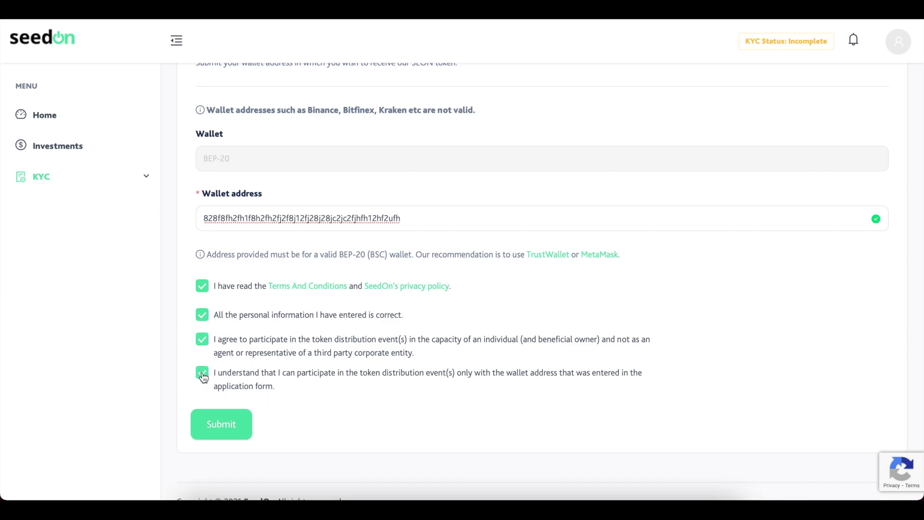
left_click(221, 425)
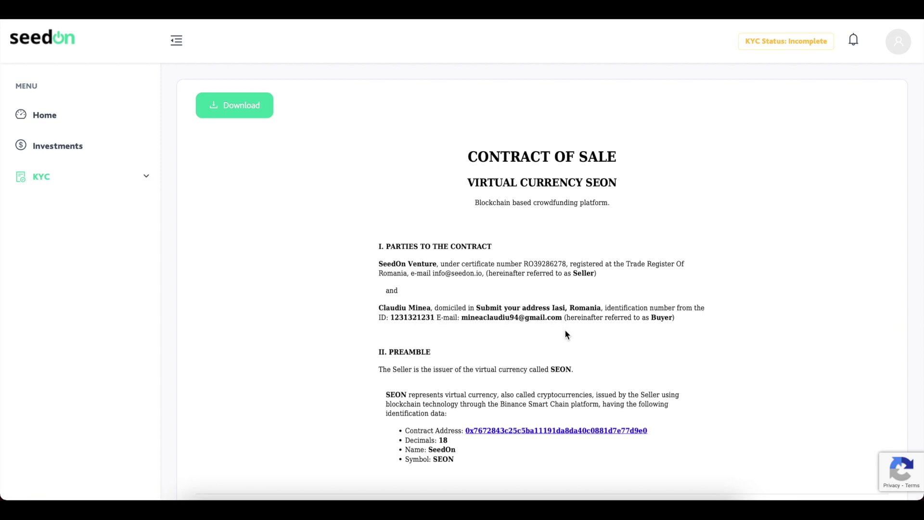
Scroll through the Contract of Sale down to the empty Buyer signature box.
scroll(566, 334, "down", 1)
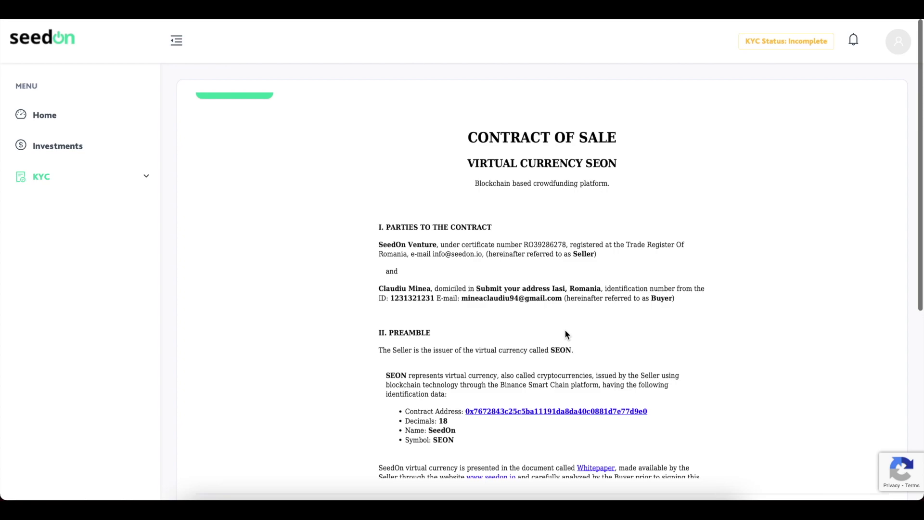
scroll(566, 332, "down", 6)
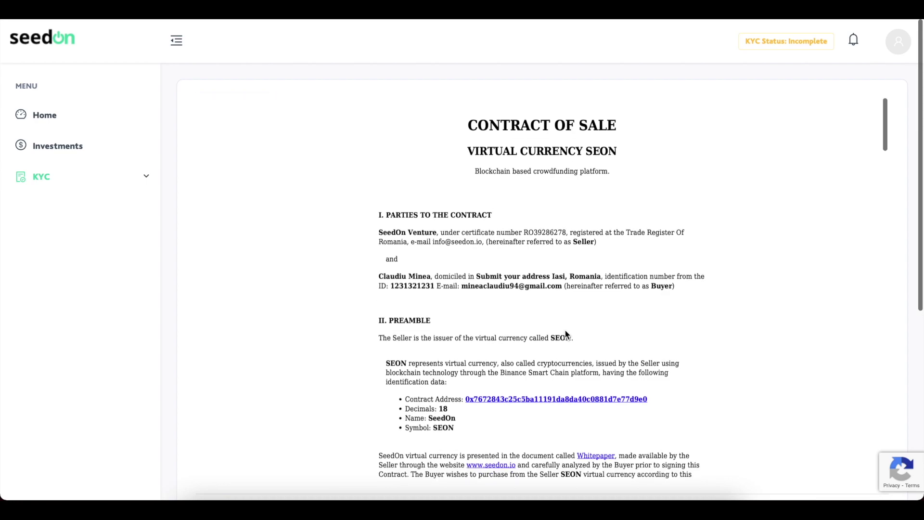
scroll(560, 336, "down", 5)
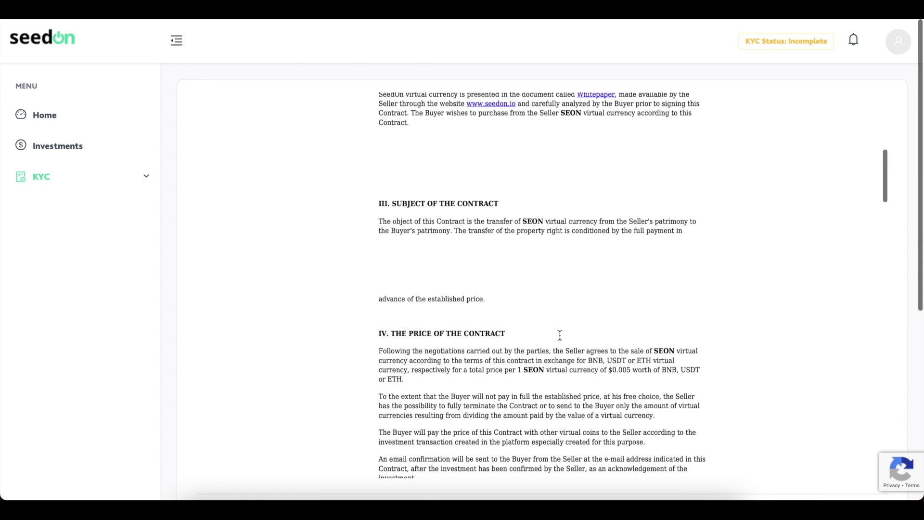
scroll(560, 337, "down", 4)
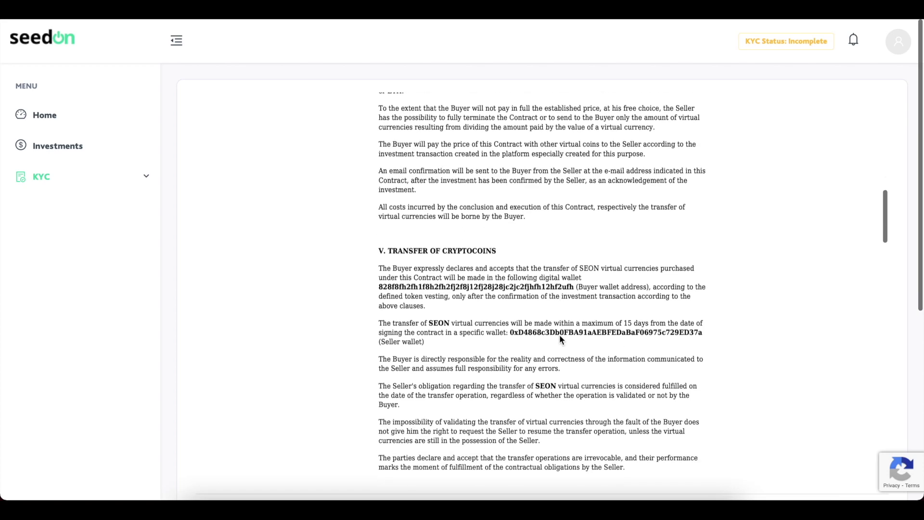
scroll(560, 336, "down", 1)
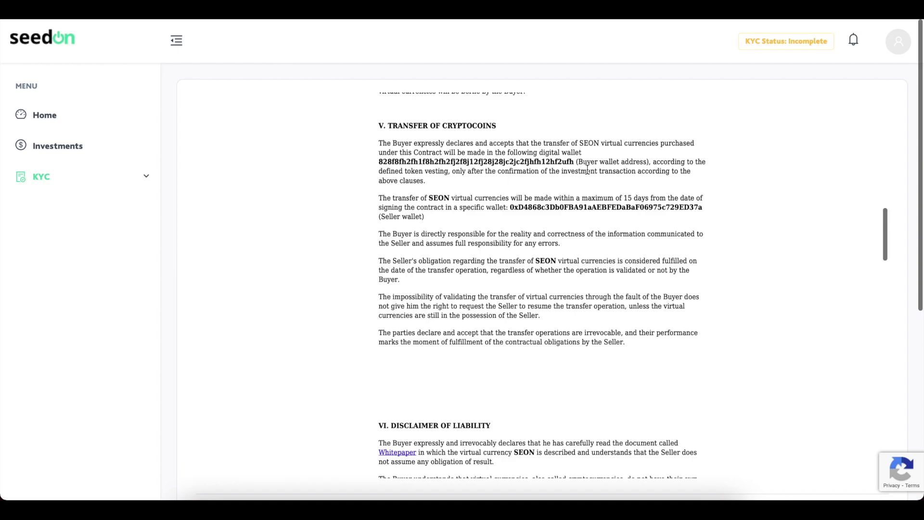
scroll(567, 266, "down", 1)
scroll(566, 266, "down", 10)
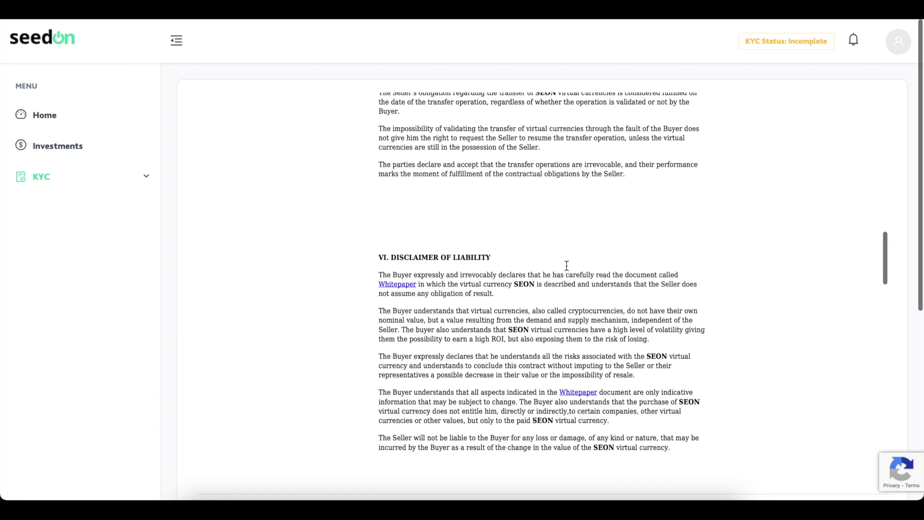
scroll(566, 267, "down", 15)
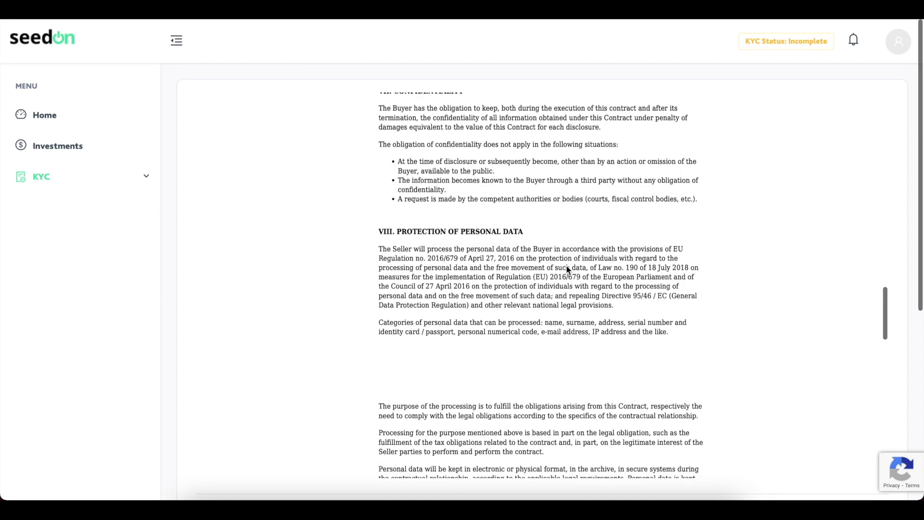
scroll(566, 267, "down", 7)
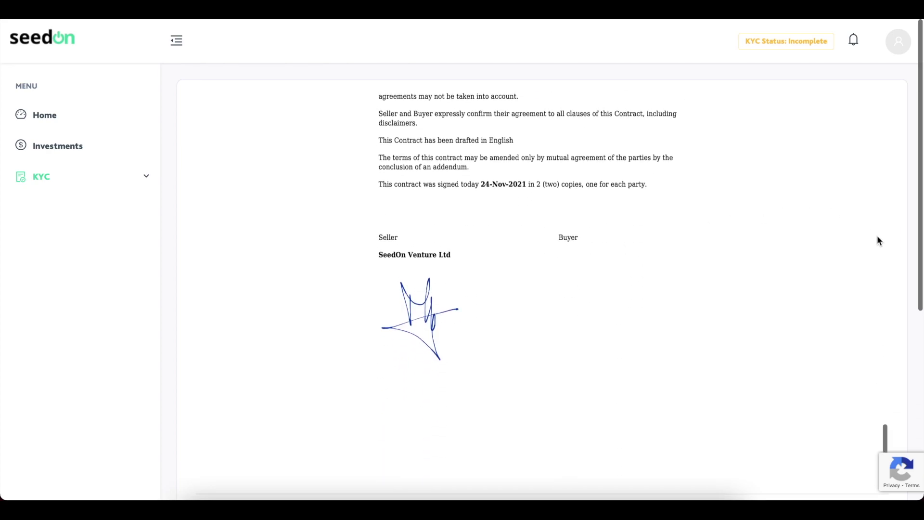
scroll(904, 250, "down", 2)
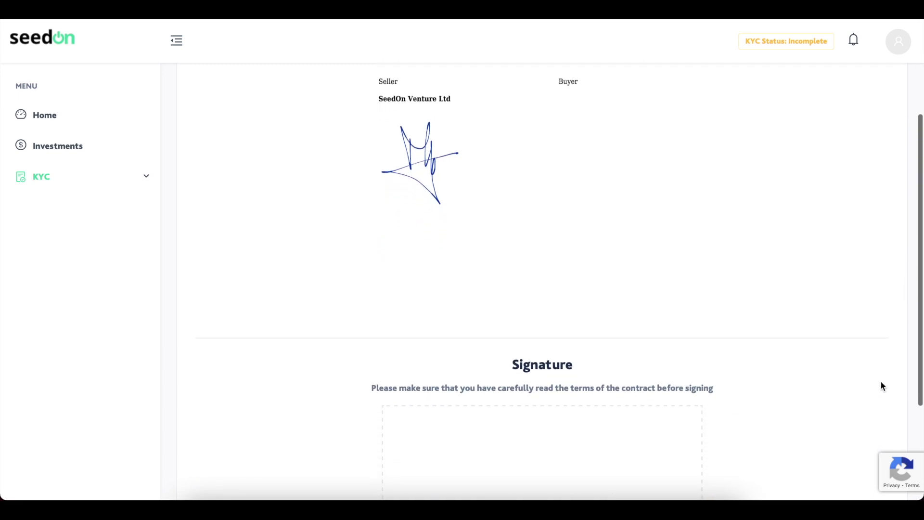
scroll(881, 383, "up", 1)
scroll(880, 382, "down", 3)
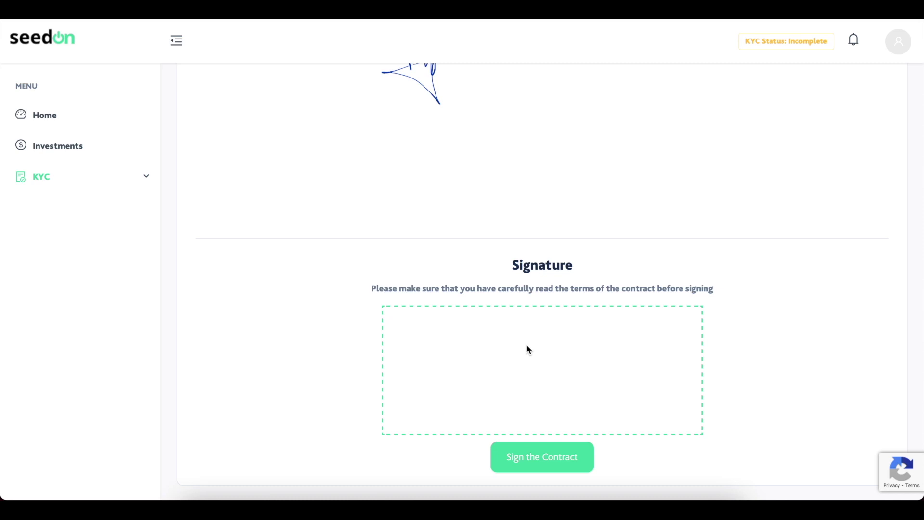
Draw the buyer's signature in the Signature box and sign the contract.
mouse_move(526, 346)
left_mouse_down()
mouse_move(604, 398)
mouse_move(660, 371)
mouse_move(551, 373)
left_mouse_up()
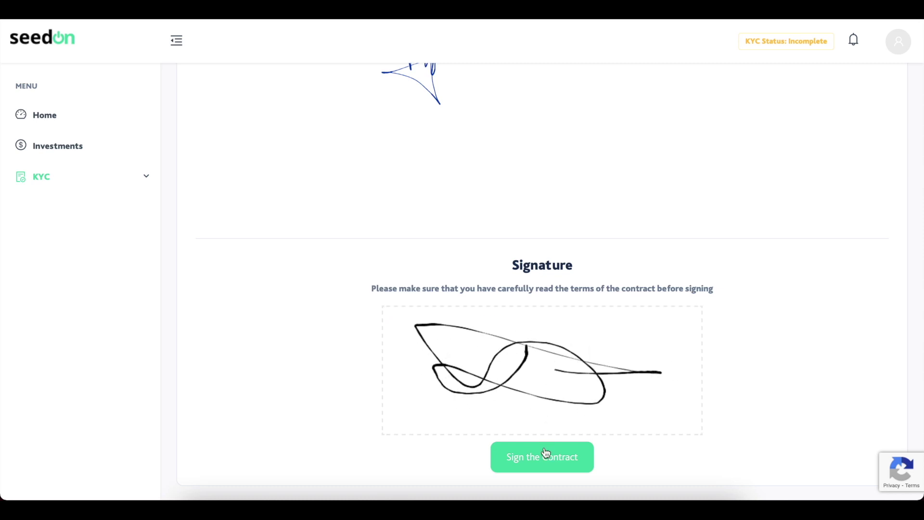
left_click(540, 468)
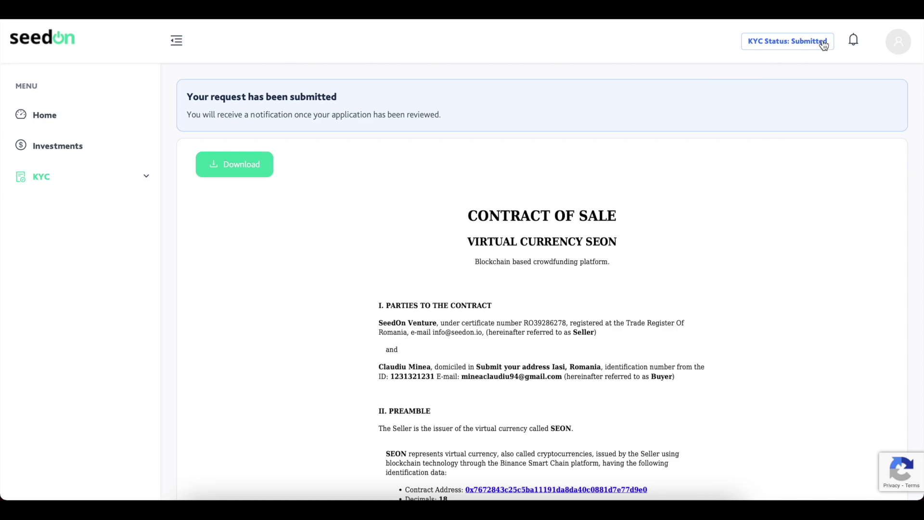
Scroll the signed contract to confirm both signatures, then expand KYC in the sidebar.
scroll(767, 102, "down", 2)
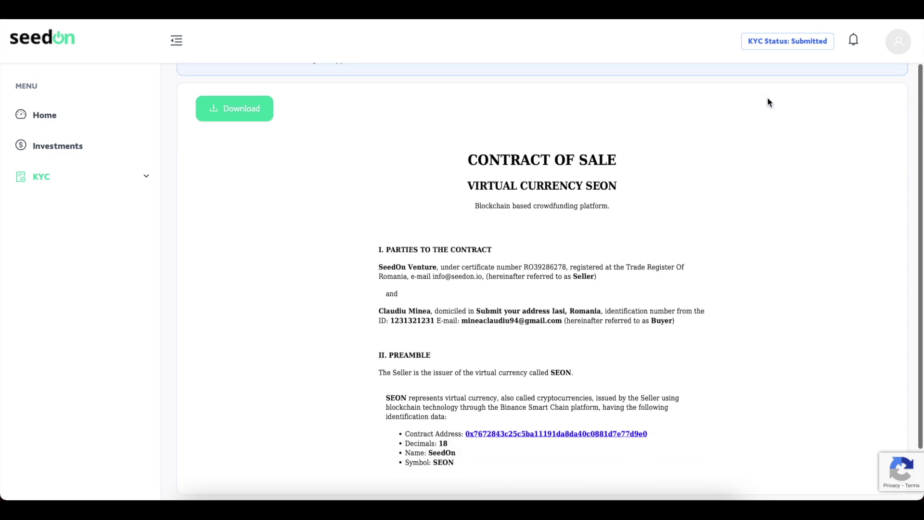
scroll(767, 236, "down", 10)
scroll(767, 232, "down", 15)
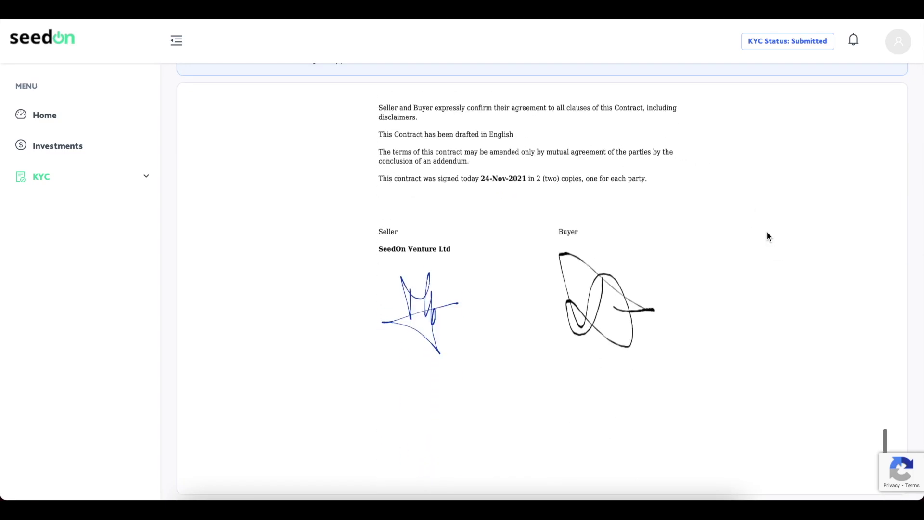
scroll(581, 328, "up", 20)
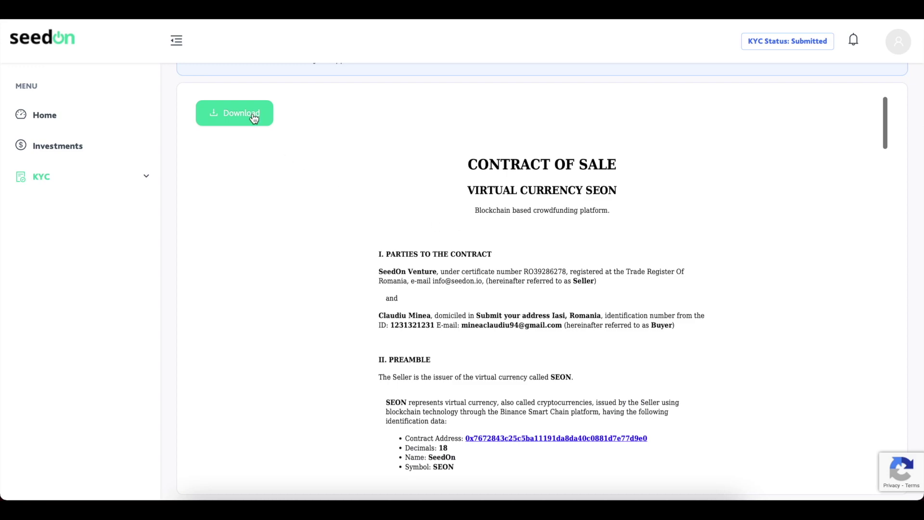
scroll(172, 112, "up", 2)
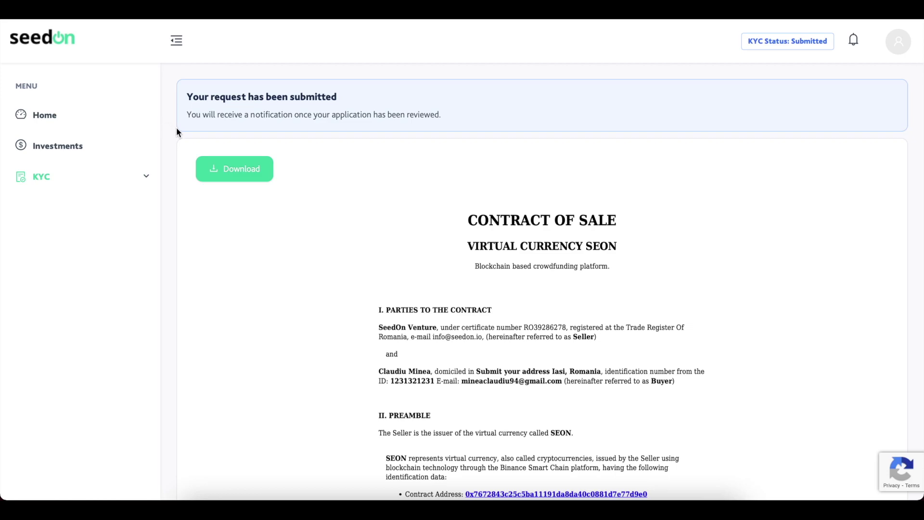
left_click(148, 178)
left_click(90, 206)
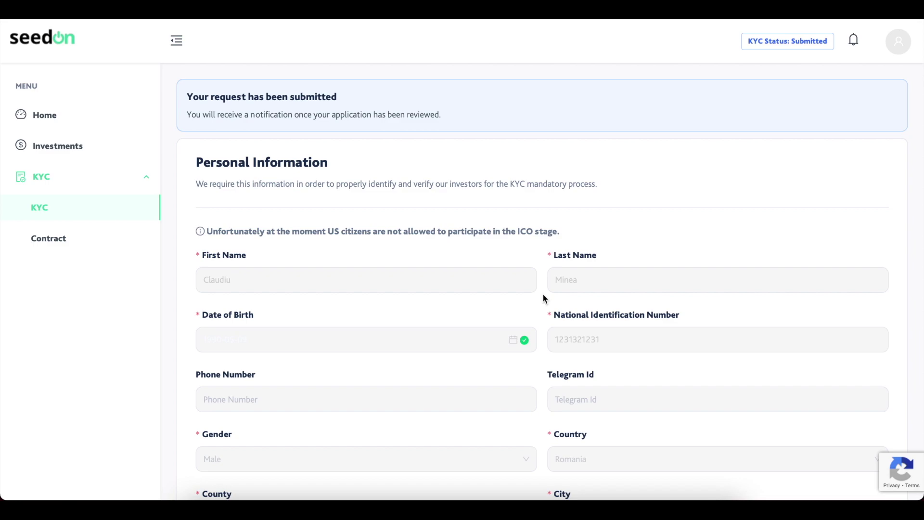
scroll(543, 295, "down", 1)
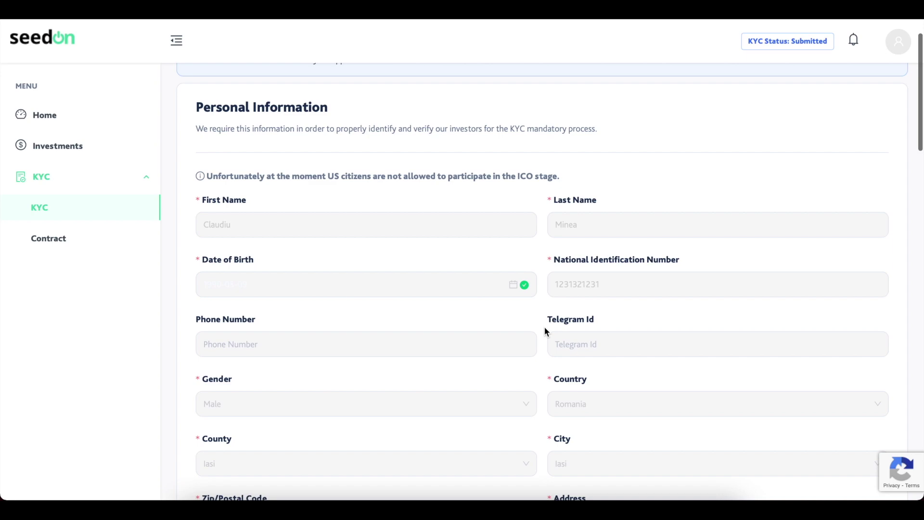
scroll(544, 327, "down", 2)
scroll(545, 327, "down", 3)
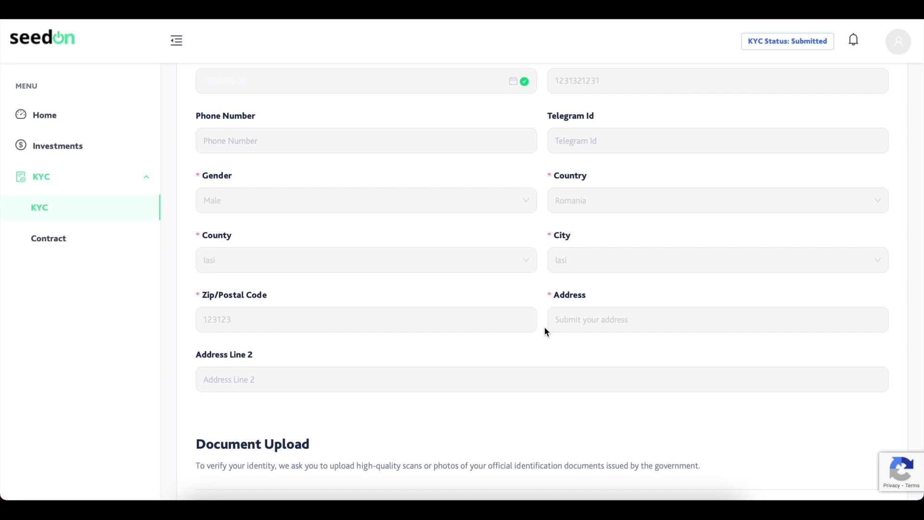
left_click(129, 247)
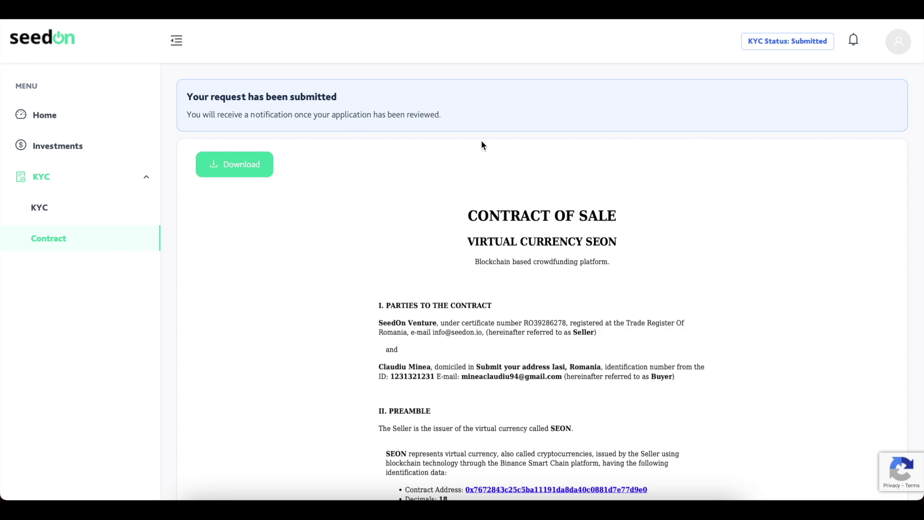
Open Investments to view the countdown to the December 1st 10AM EET private sale.
left_click(96, 146)
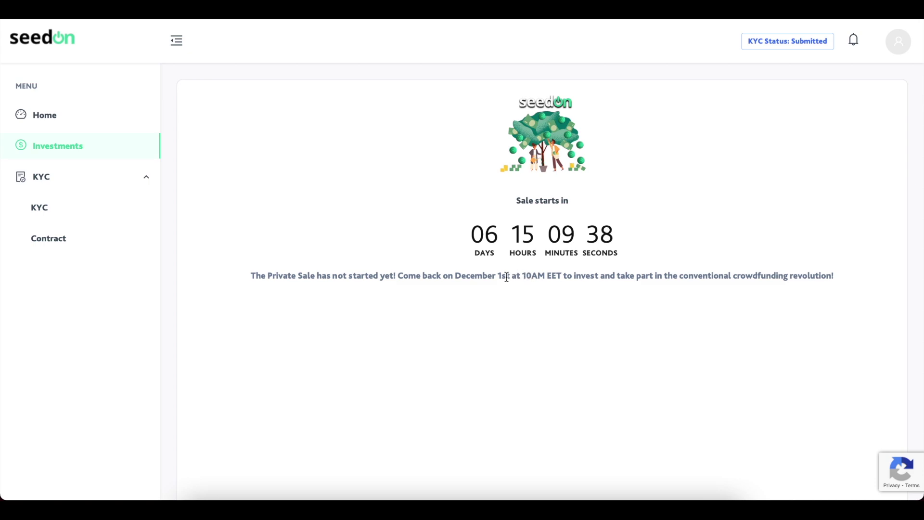
left_click_drag(520, 277, 558, 276)
left_click(553, 281)
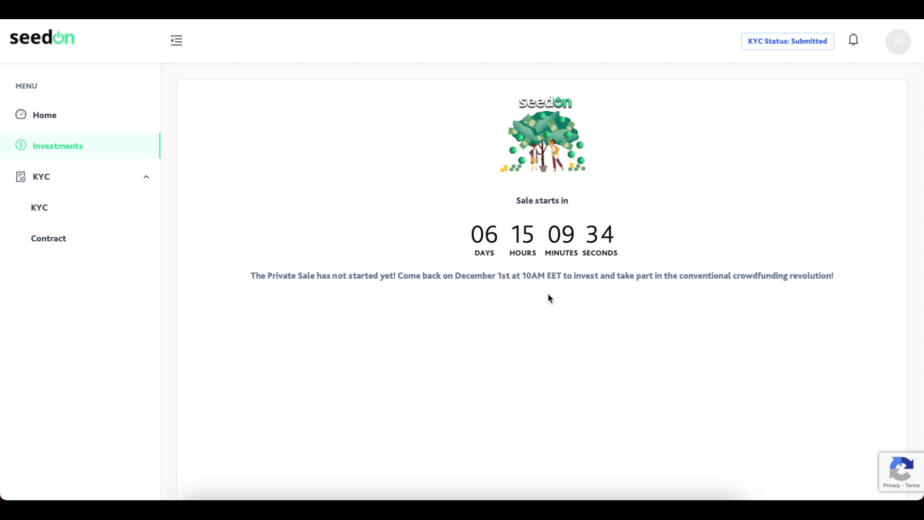